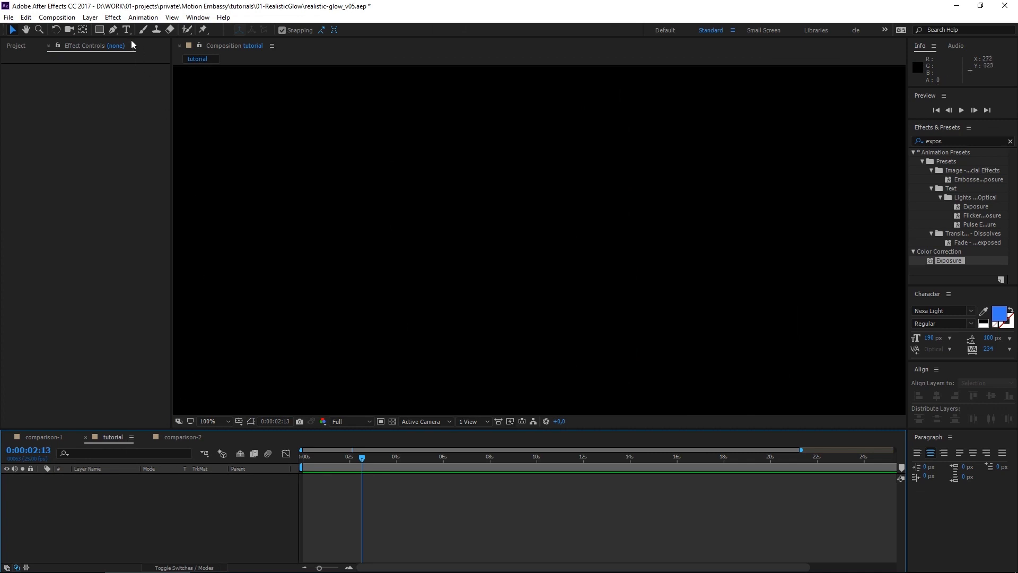
# Create a text layer reading GLOW and center it horizontally and vertically in the composition
pyautogui.click(127, 29)
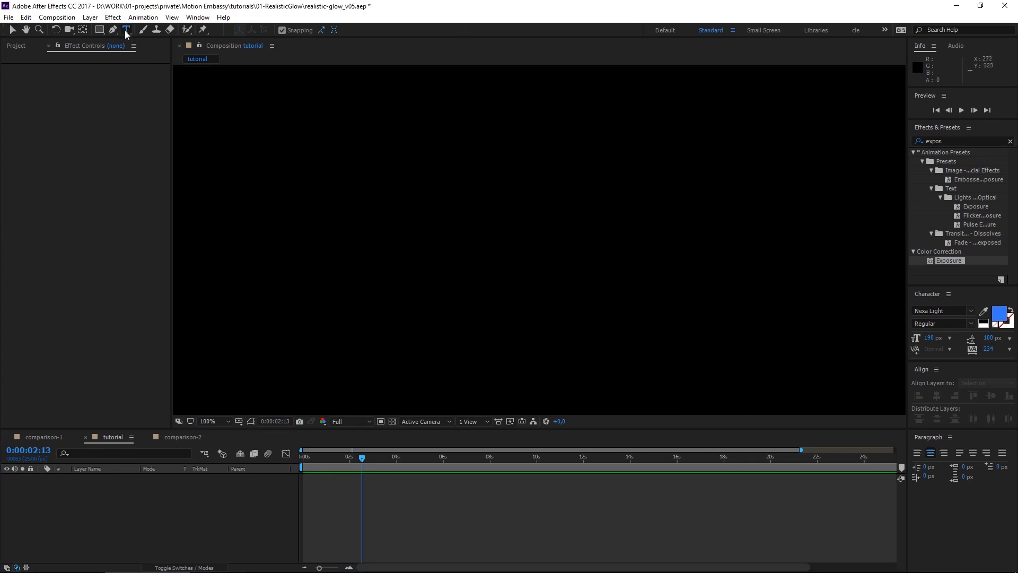
pyautogui.click(469, 268)
pyautogui.write('GLOW')
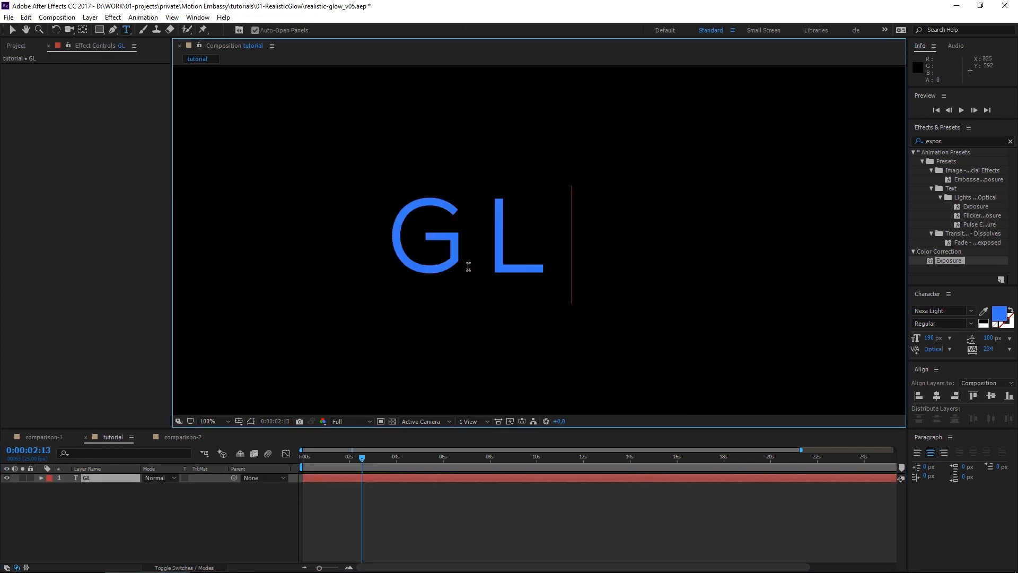
pyautogui.click(12, 31)
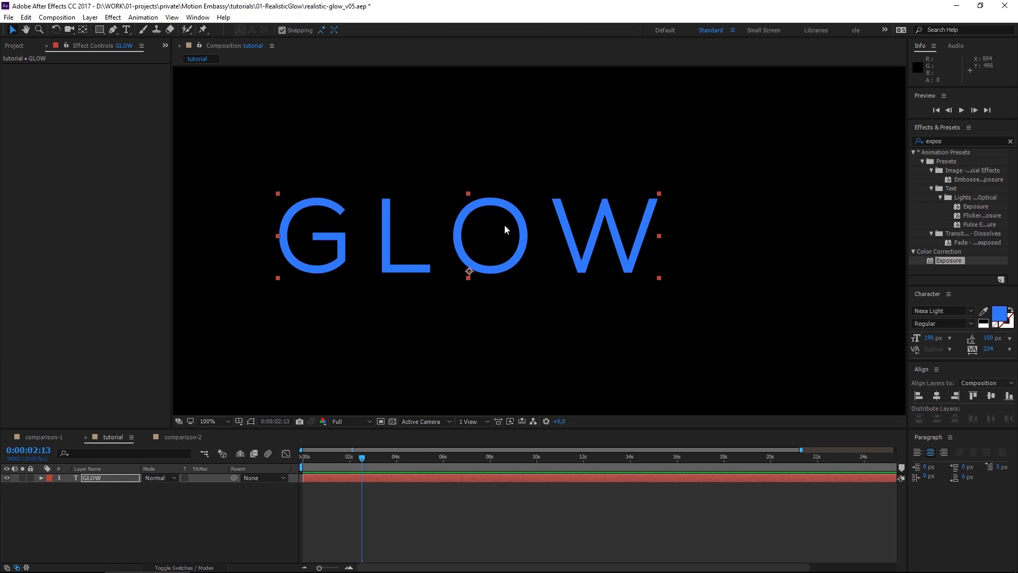
pyautogui.click(937, 396)
pyautogui.click(991, 397)
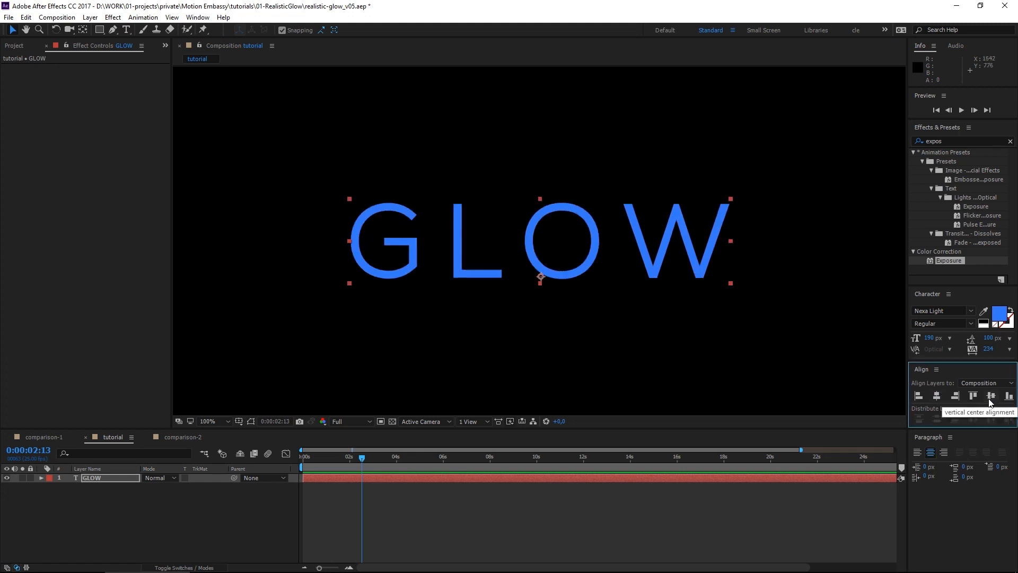
# Duplicate the GLOW text layer and set the copy's blending mode to Add
pyautogui.click(93, 479)
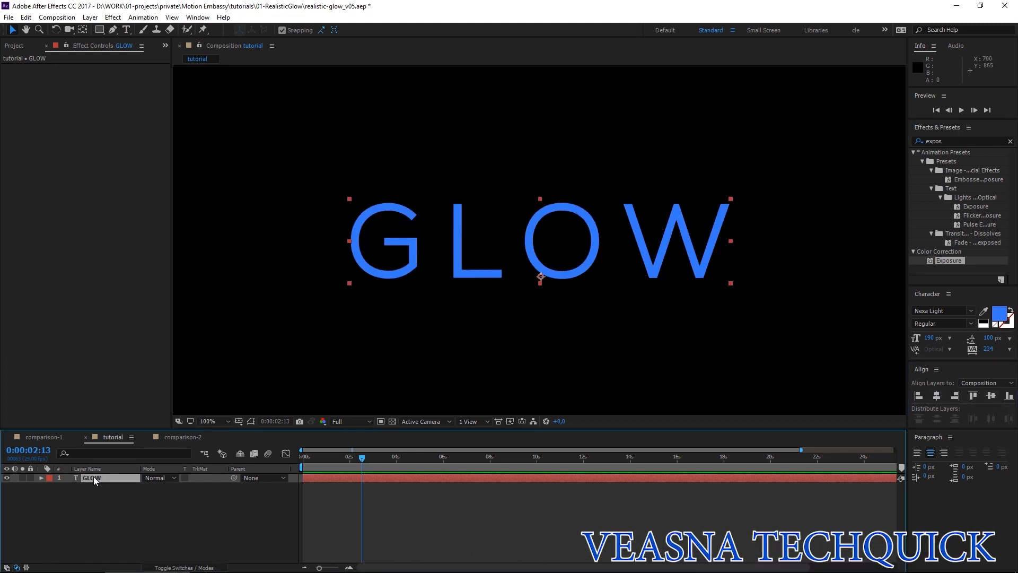
pyautogui.hotkey('ctrl', 'd')
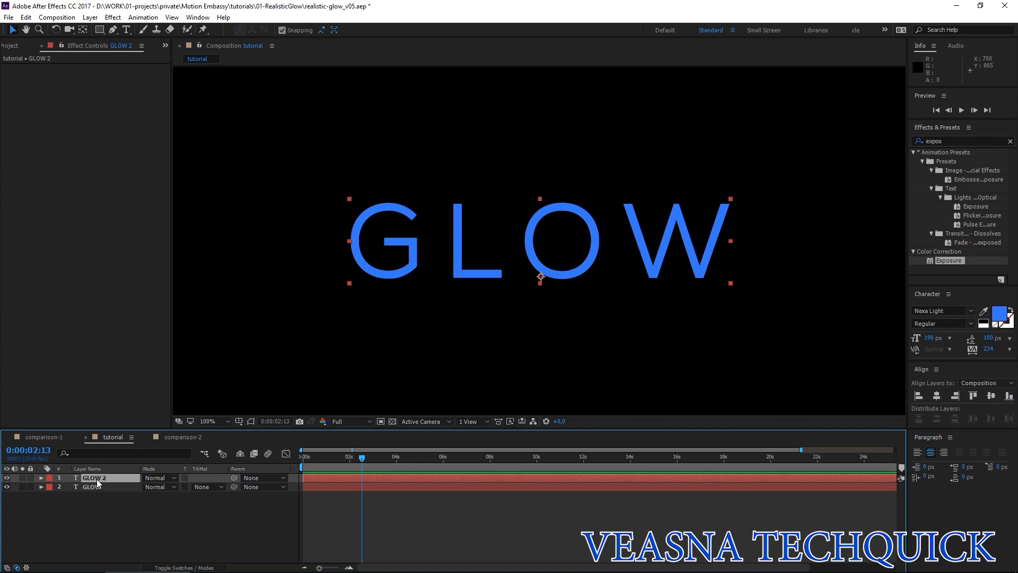
pyautogui.click(167, 478)
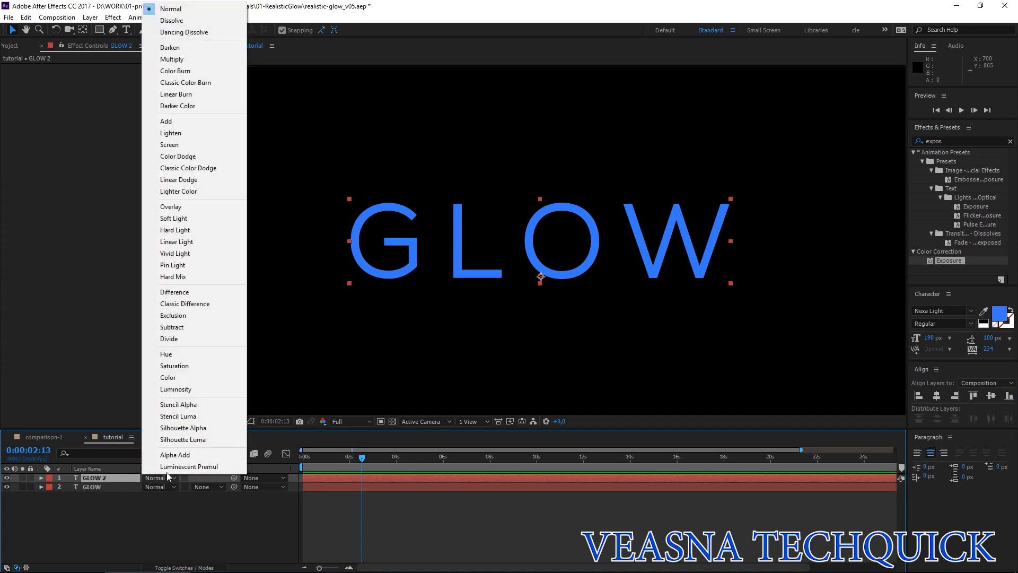
pyautogui.click(167, 126)
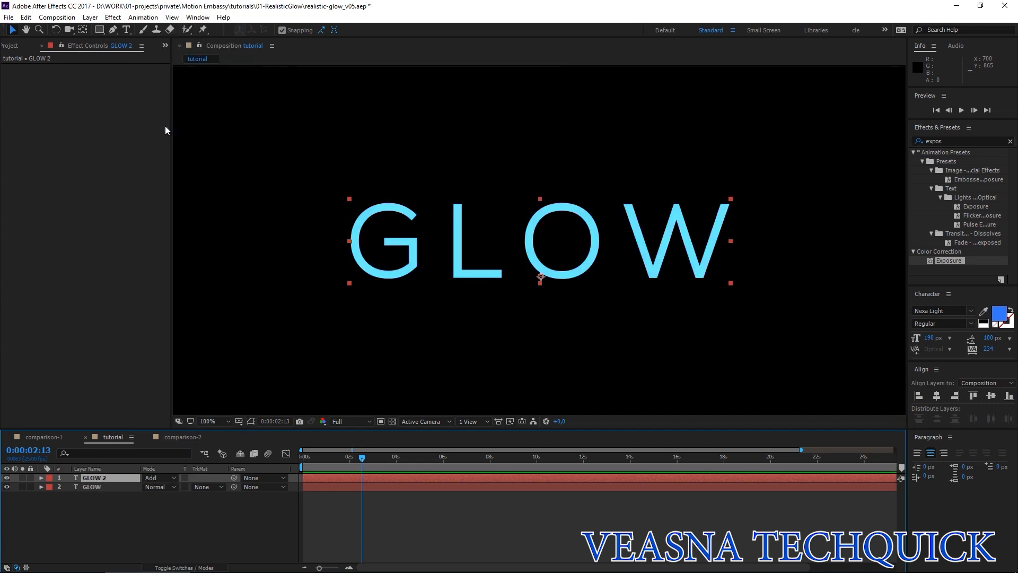
# Apply the Fast Box Blur effect to the duplicated text layer and set its blur radius to 10
pyautogui.click(952, 141)
pyautogui.write('fast box blu')
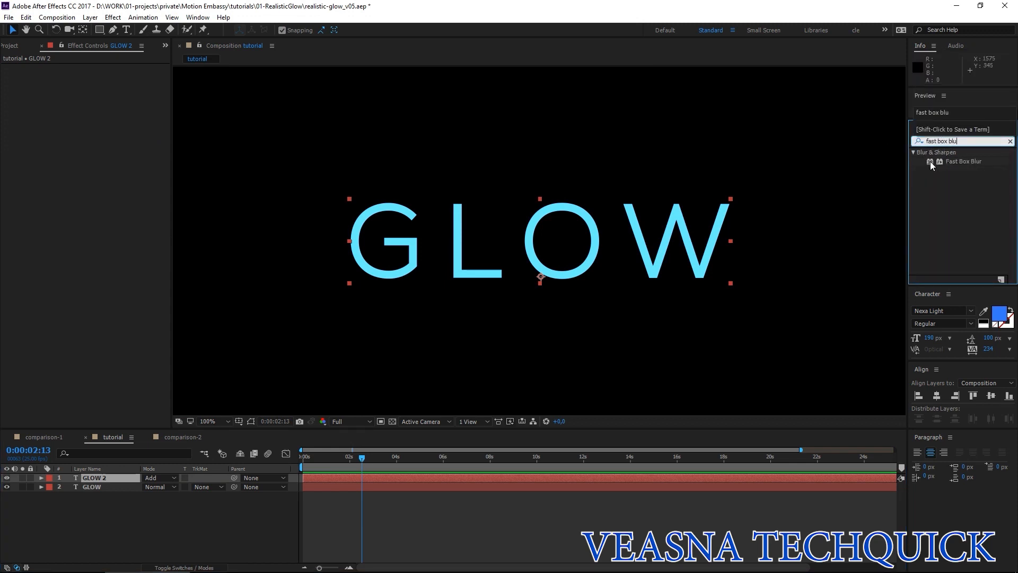
pyautogui.doubleClick(930, 161)
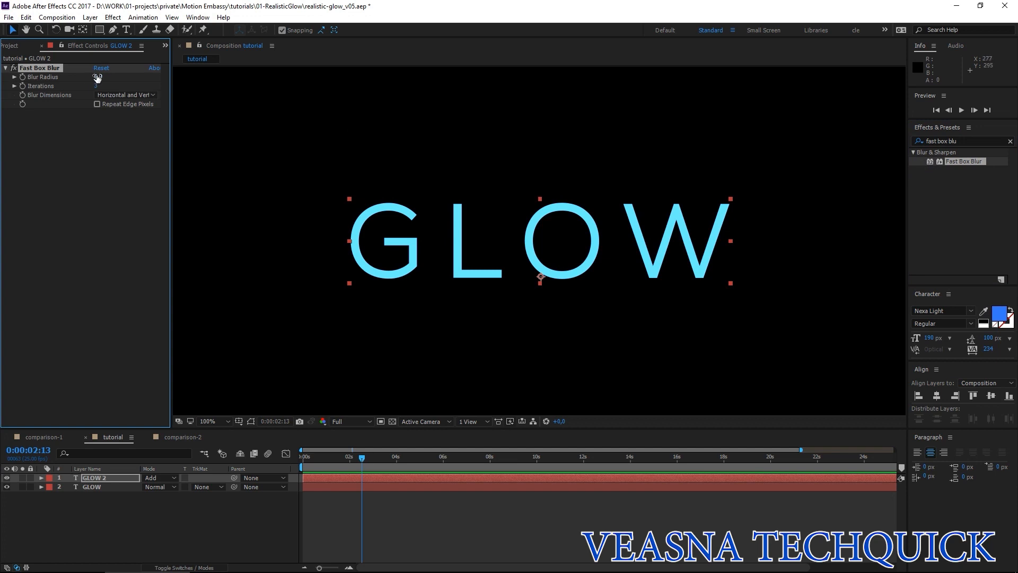
pyautogui.moveTo(98, 76); pyautogui.dragTo(100, 76)
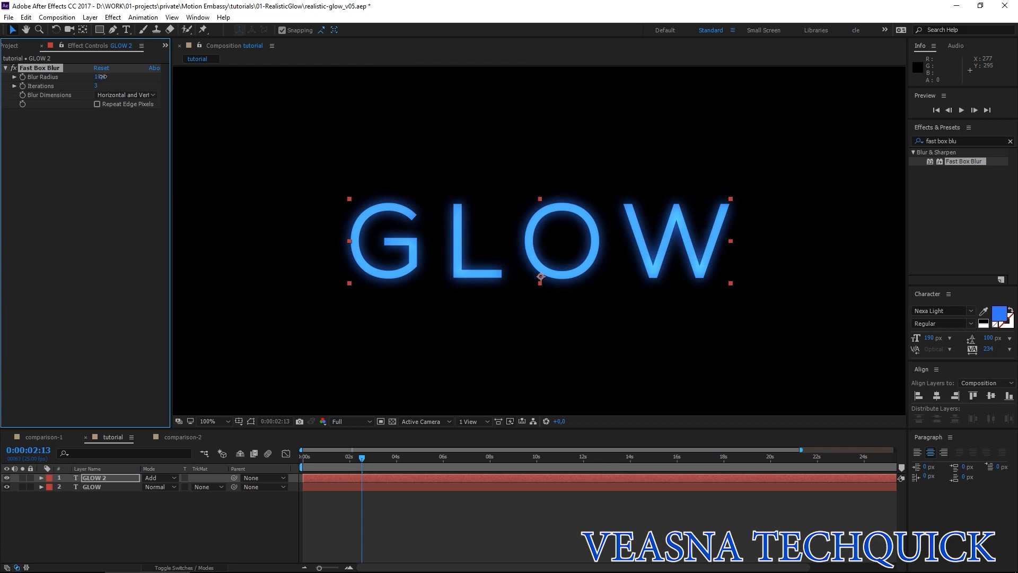
# Duplicate the blurred GLOW 2 layer five times
pyautogui.click(96, 479)
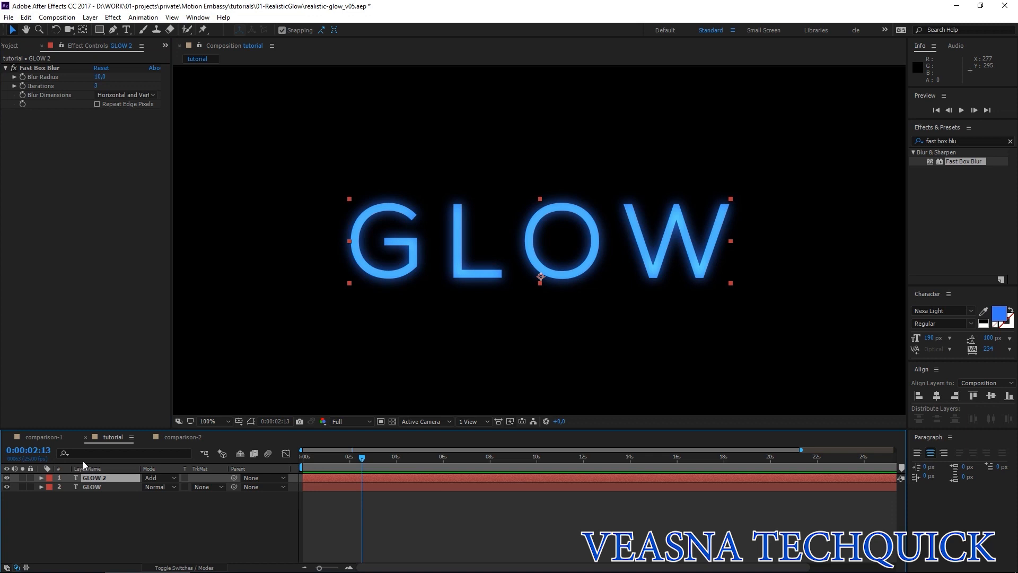
pyautogui.hotkey('ctrl', 'd')
pyautogui.hotkey('ctrl', 'd')
pyautogui.hotkey('ctrl', 'd')
pyautogui.hotkey('ctrl', 'd')
pyautogui.hotkey('ctrl', 'd')
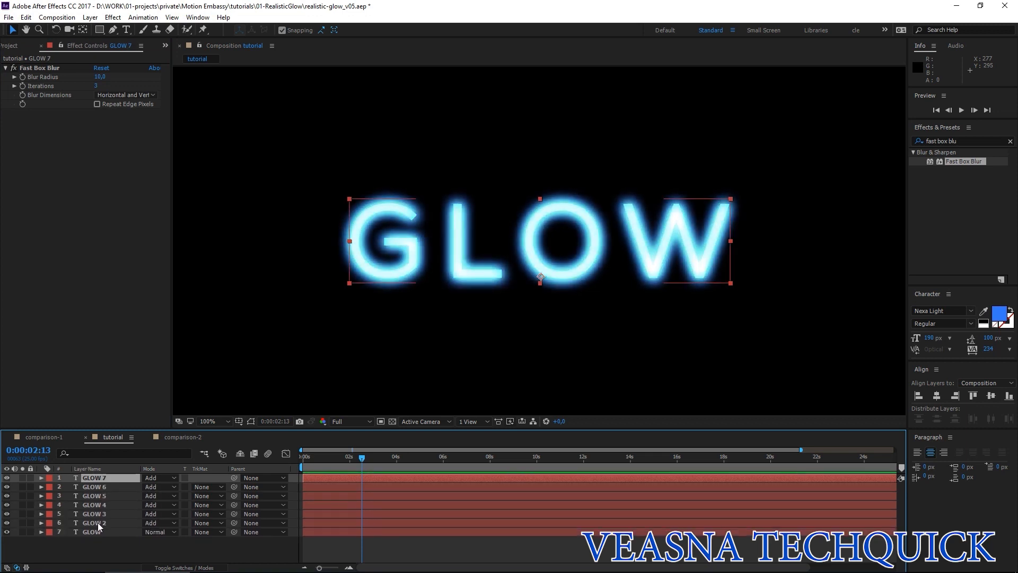
# Set the Fast Box Blur radius to 90 on the GLOW 2 layer and to 27 on GLOW 3
pyautogui.click(97, 523)
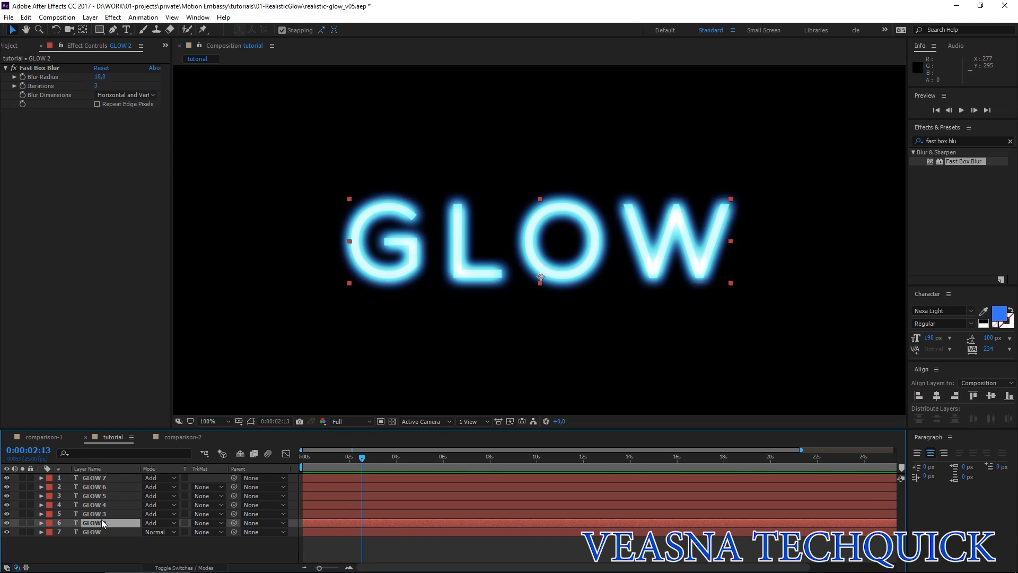
pyautogui.click(100, 77)
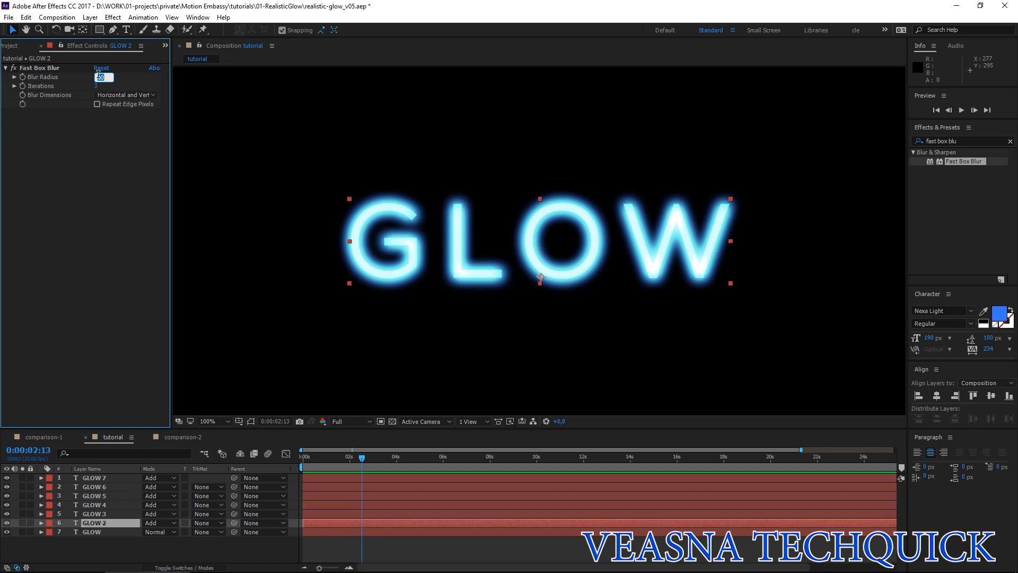
pyautogui.write('90')
pyautogui.press('Return')
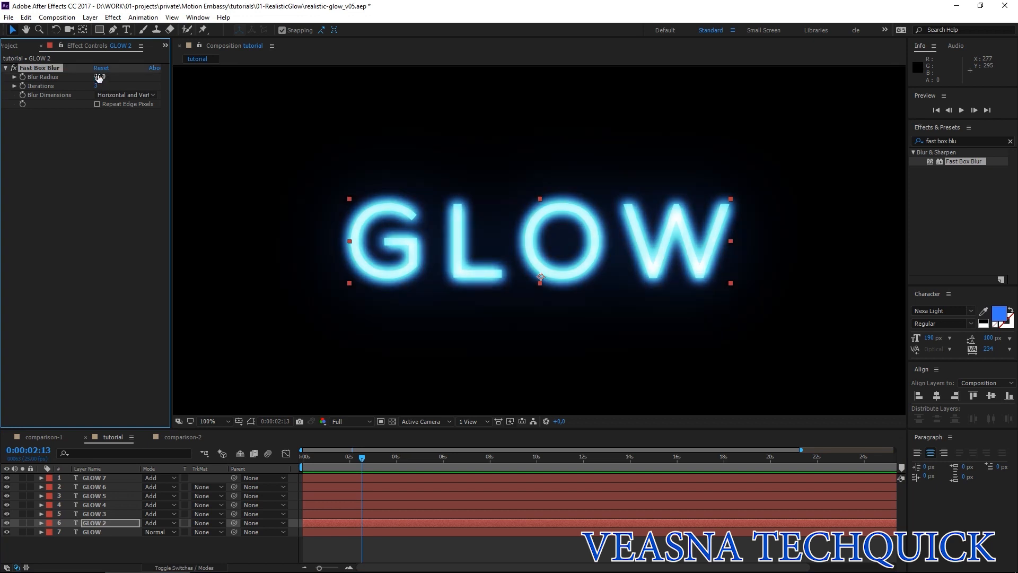
pyautogui.click(100, 513)
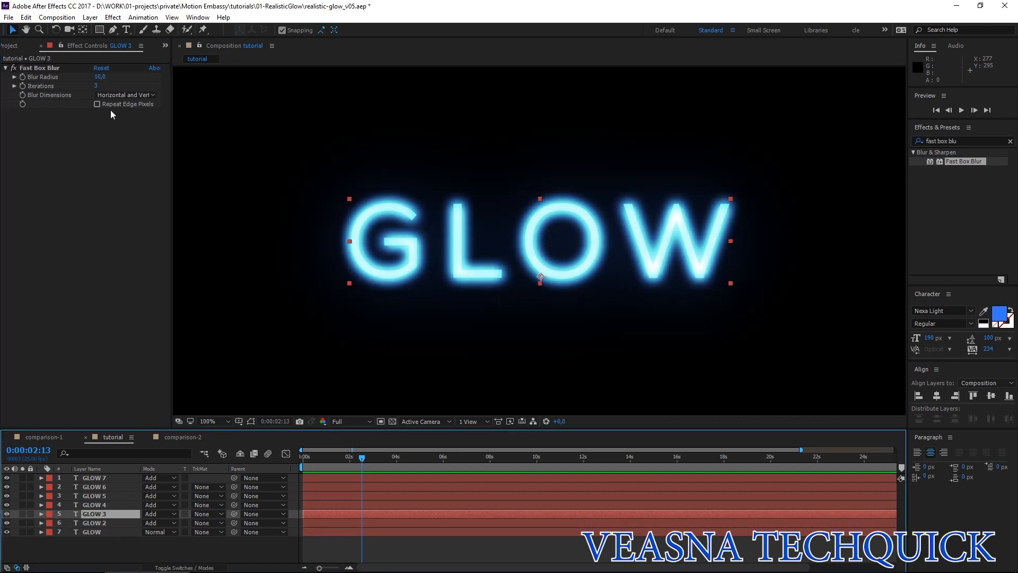
pyautogui.click(99, 77)
pyautogui.write('27')
pyautogui.press('Return')
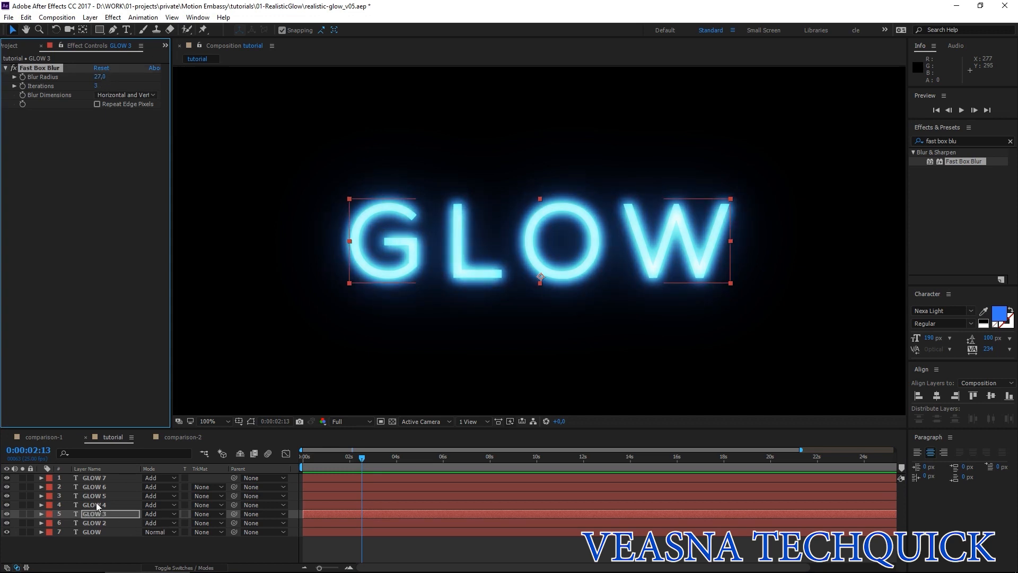
# Set the Fast Box Blur radius to 64 on the GLOW 4 layer and to 4 on GLOW 5
pyautogui.click(98, 505)
pyautogui.click(100, 77)
pyautogui.write('64')
pyautogui.press('Return')
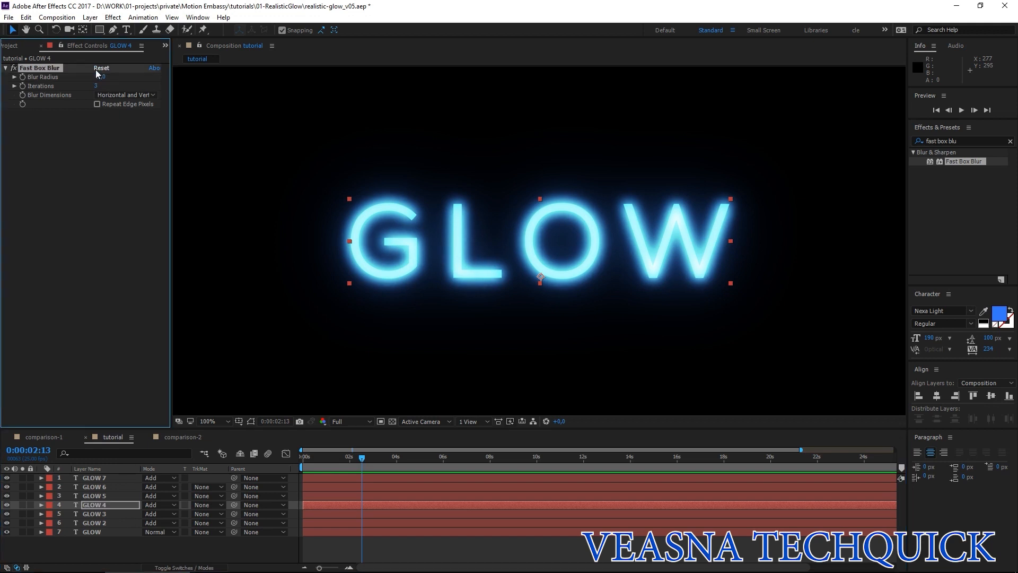
pyautogui.click(91, 497)
pyautogui.click(100, 78)
pyautogui.write('4')
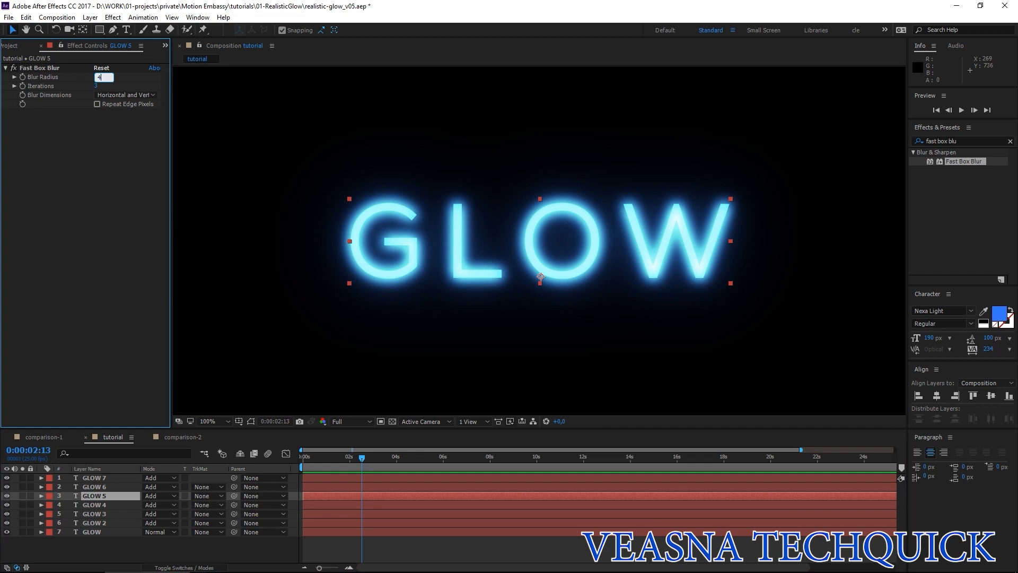
pyautogui.press('Return')
# Set the Fast Box Blur radius of the GLOW 6 layer to 1
pyautogui.click(95, 487)
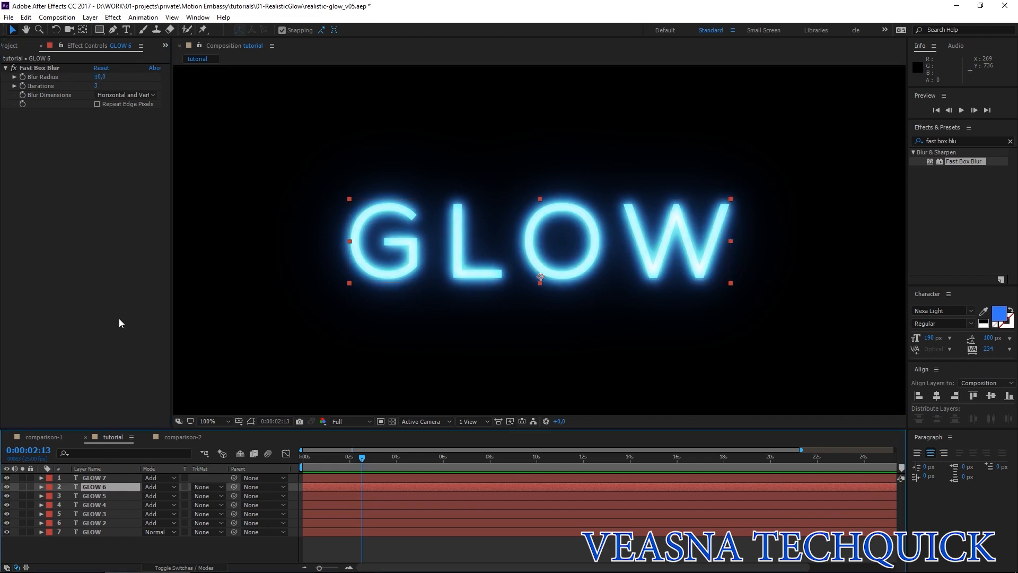
pyautogui.click(100, 78)
pyautogui.write('10')
pyautogui.press('Return')
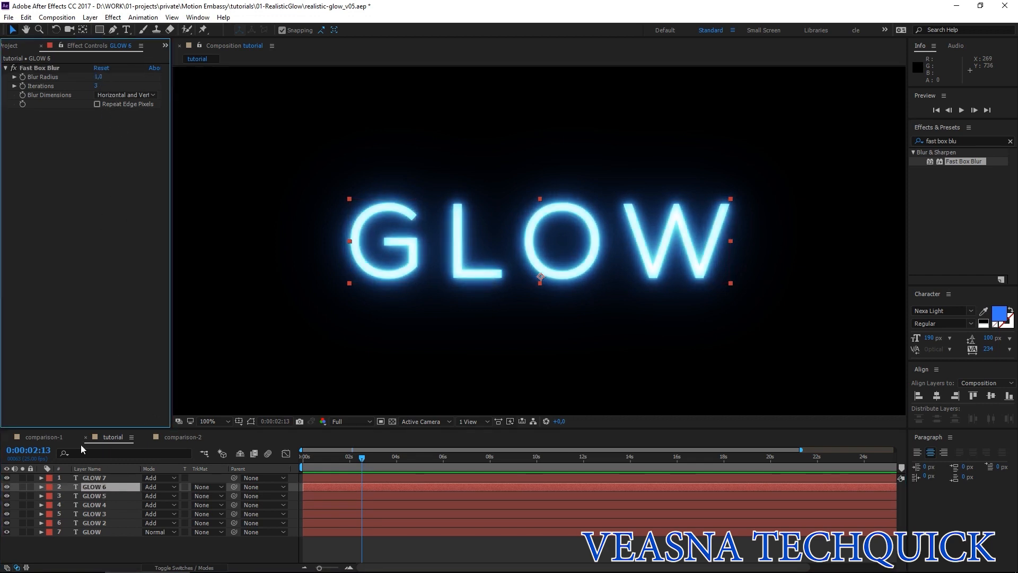
# Remove the Fast Box Blur effect from the GLOW 7 layer
pyautogui.click(89, 478)
pyautogui.click(39, 68)
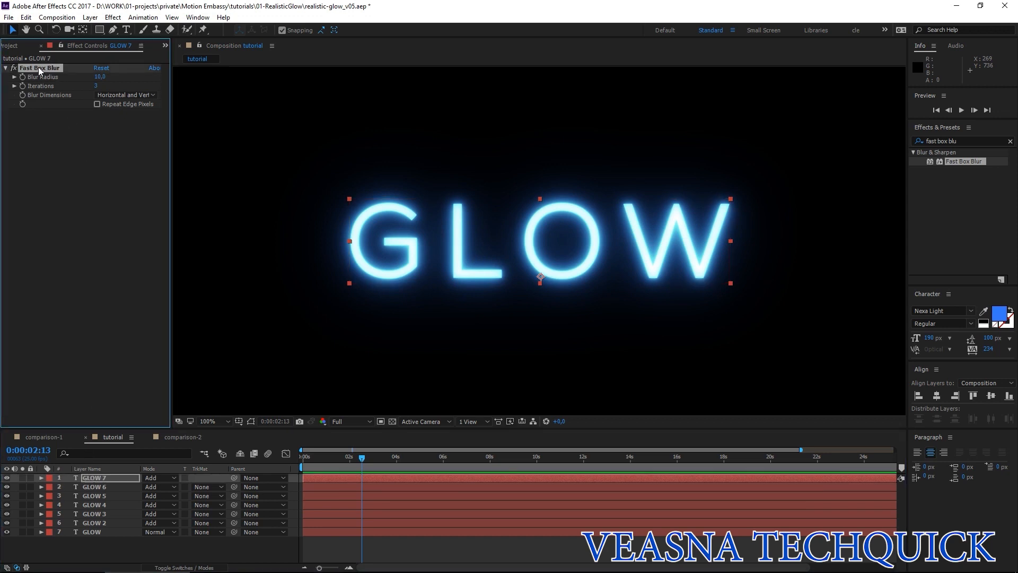
pyautogui.press('Delete')
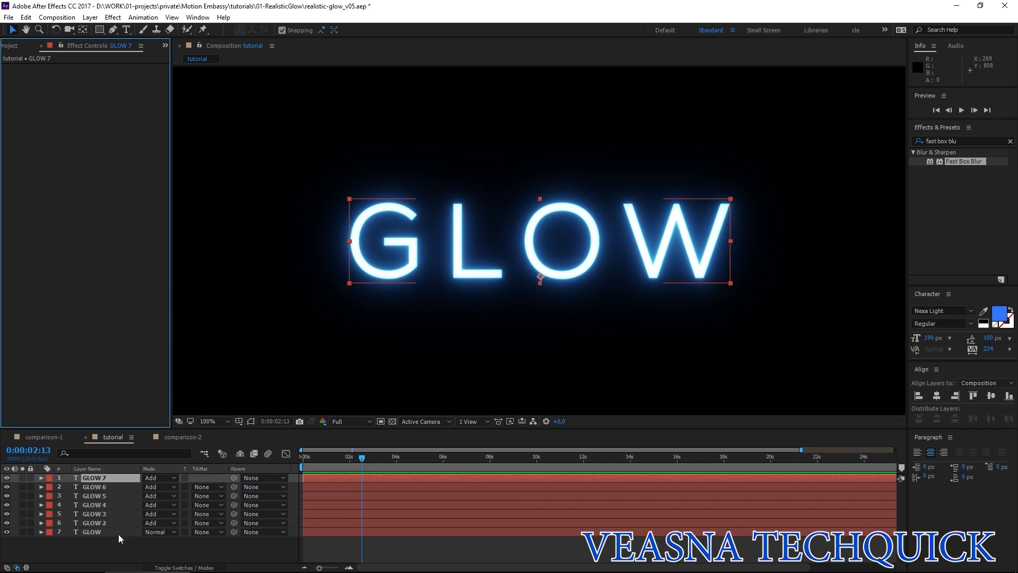
# Add an adjustment layer above the text layers, apply the Exposure effect to it and set the exposure to 3.51
pyautogui.click(101, 548)
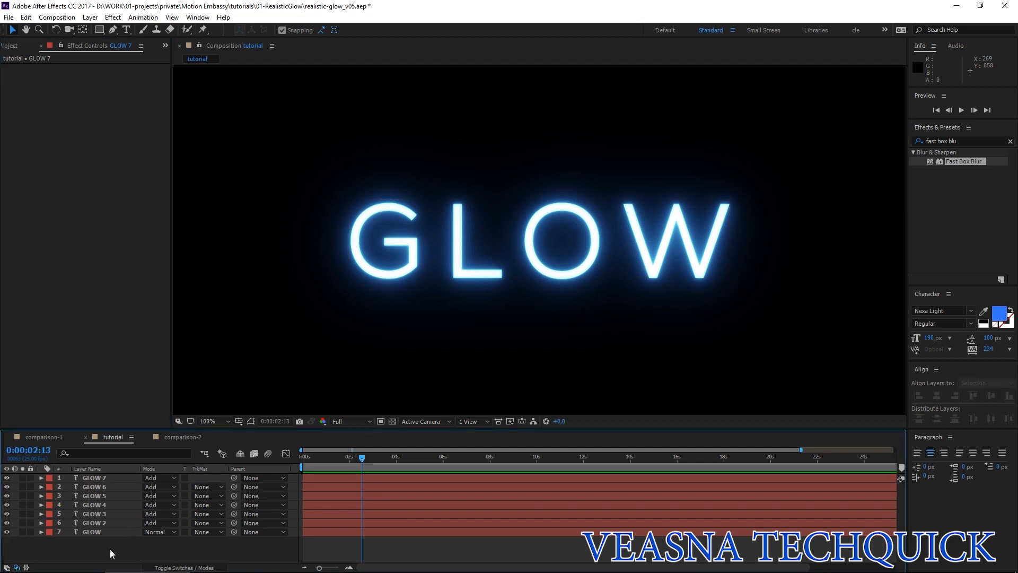
pyautogui.hotkey('ctrl', 'alt', 'y')
pyautogui.click(964, 140)
pyautogui.write('ex')
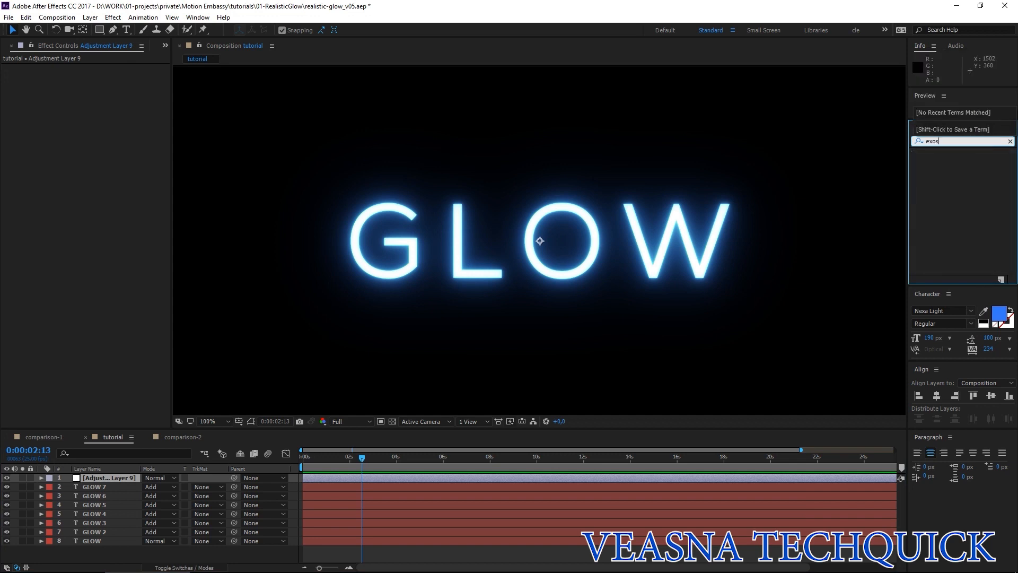
pyautogui.write('posu')
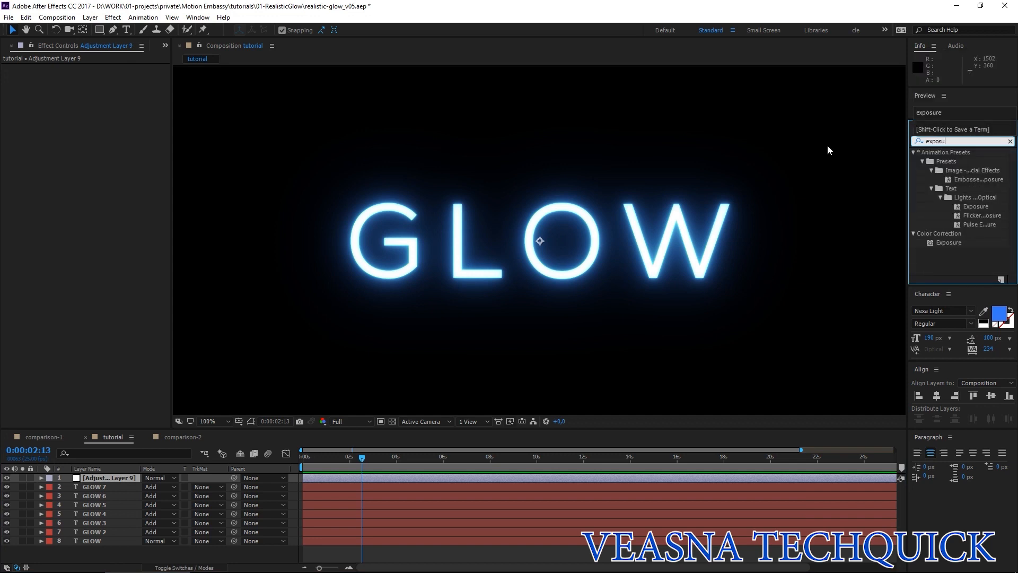
pyautogui.doubleClick(930, 242)
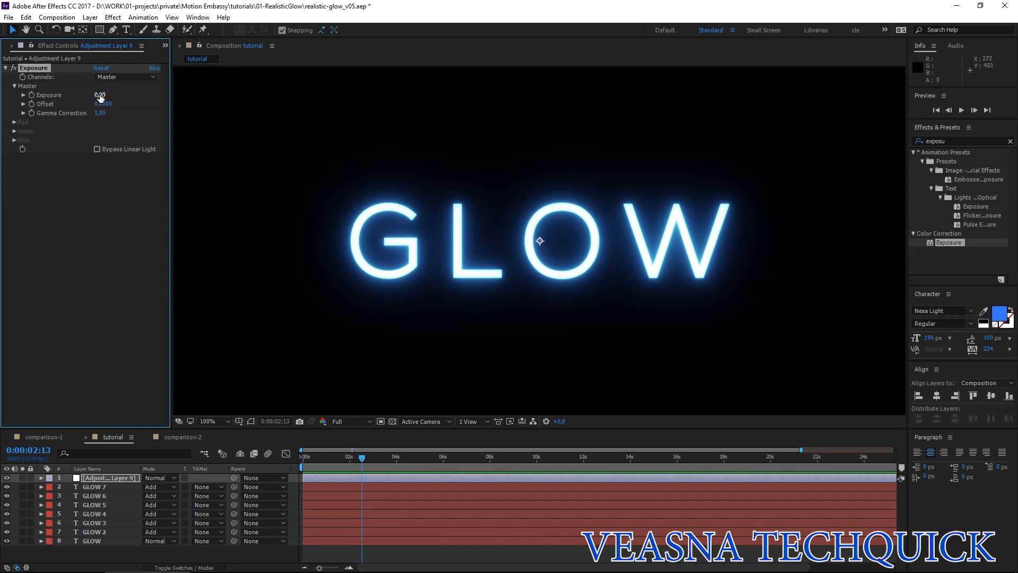
pyautogui.moveTo(99, 97); pyautogui.dragTo(267, 94)
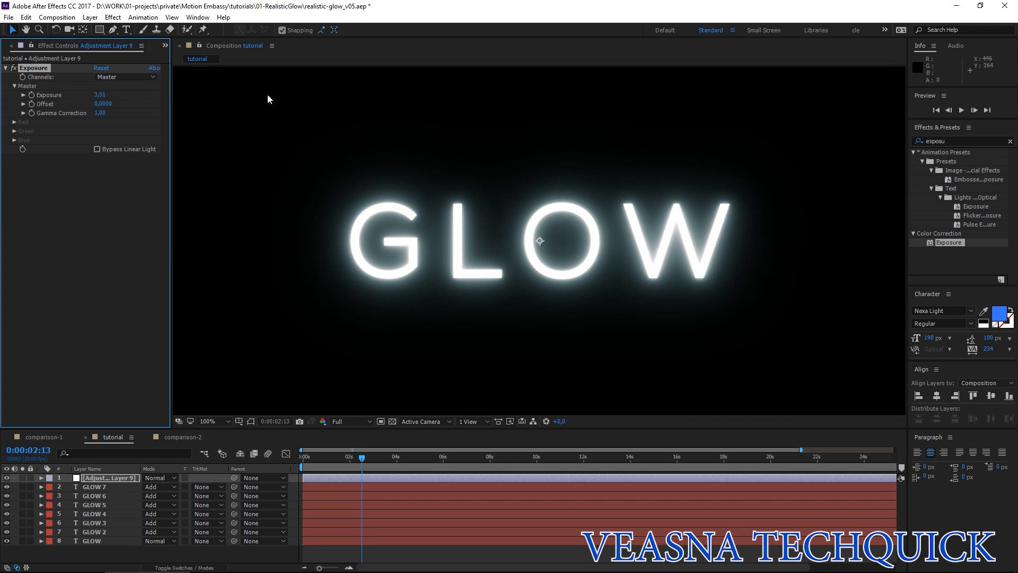
# Toggle the transparency grid to compare the glow against black and transparent backgrounds, leaving the grid on
pyautogui.click(392, 421)
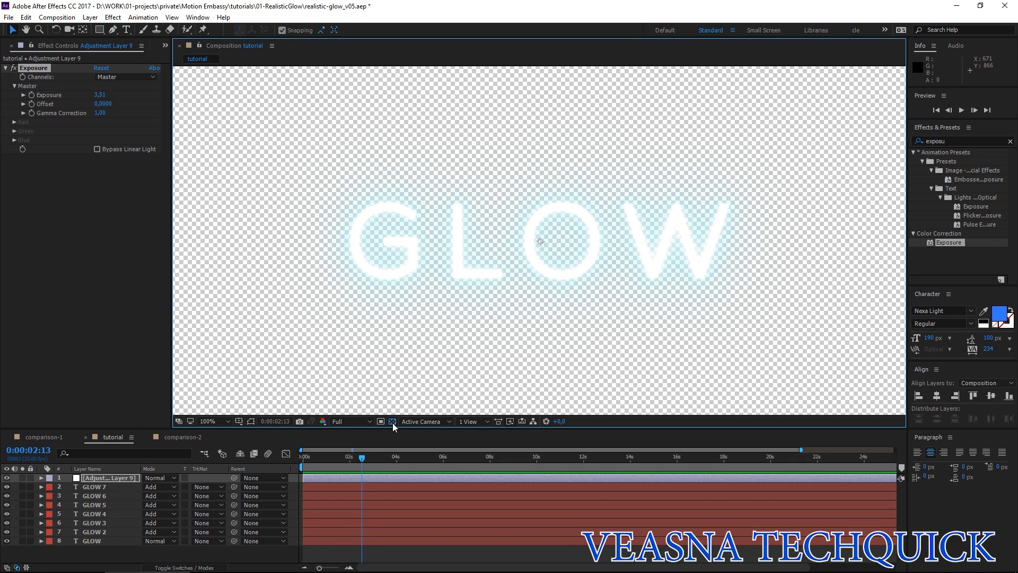
pyautogui.click(392, 422)
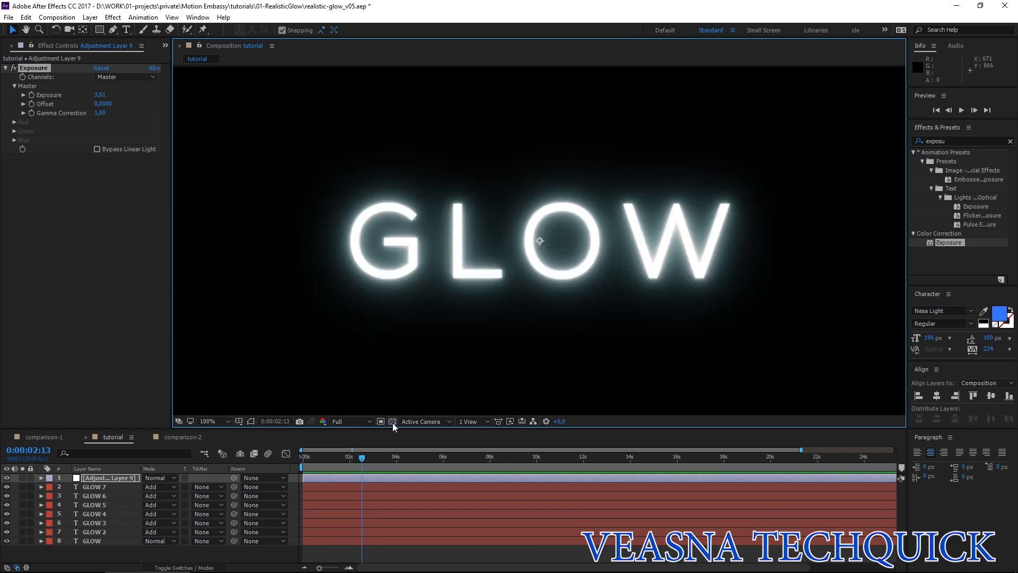
pyautogui.click(392, 422)
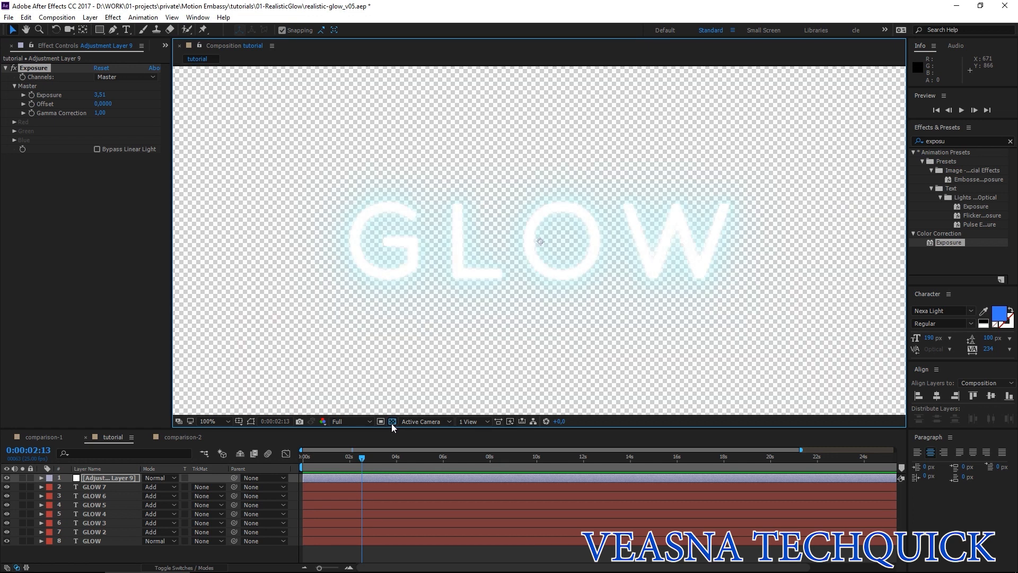
# Create a black solid at composition size and move it to the bottom of the layer stack
pyautogui.click(193, 552)
pyautogui.hotkey('ctrl', 'y')
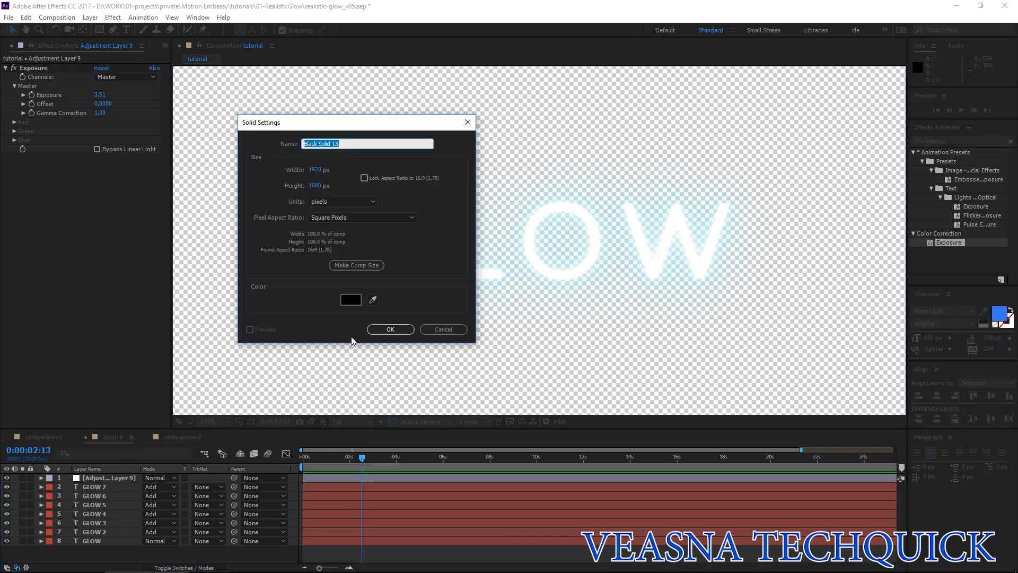
pyautogui.click(390, 326)
pyautogui.moveTo(87, 479); pyautogui.dragTo(91, 554)
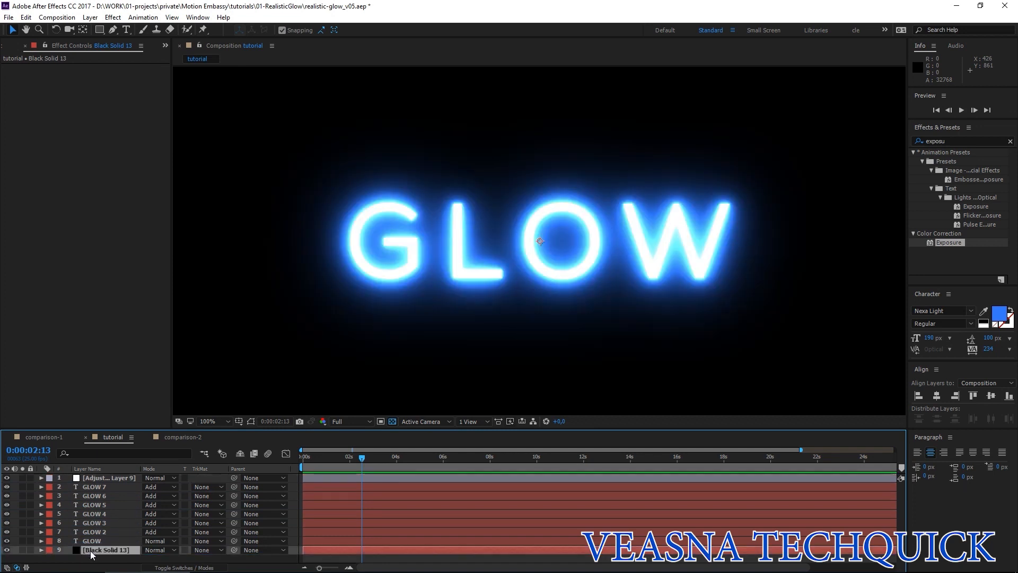
# Set the adjustment layer's Exposure value to 0.79
pyautogui.click(92, 478)
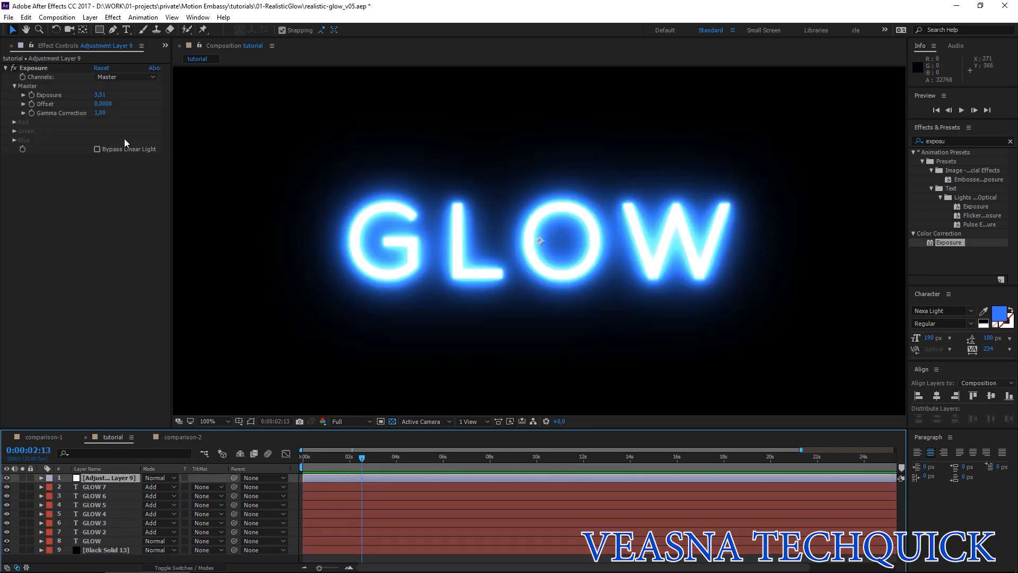
pyautogui.moveTo(99, 95); pyautogui.dragTo(65, 206)
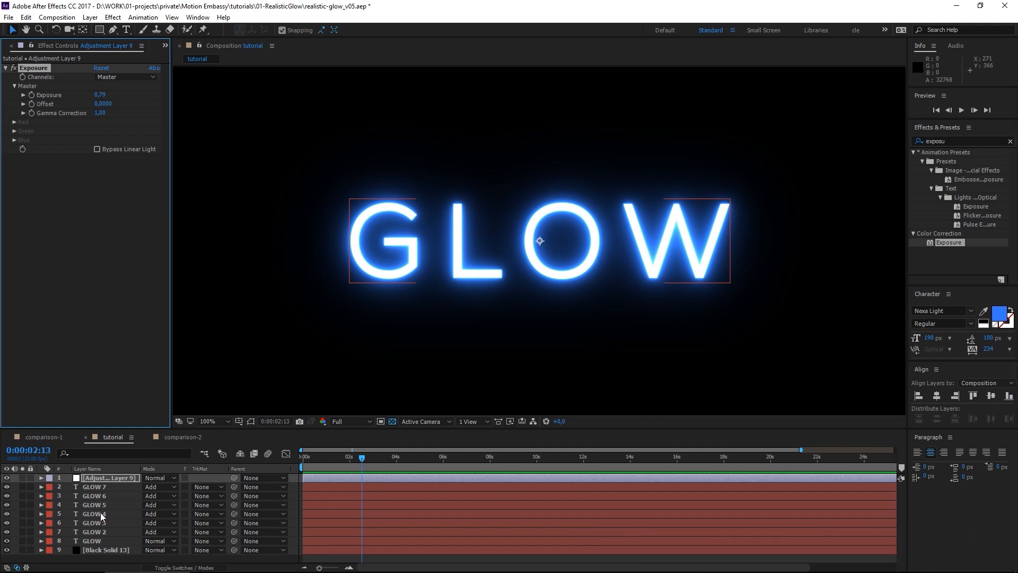
# Delete every layer except the original GLOW text layer and select that layer
pyautogui.click(96, 554)
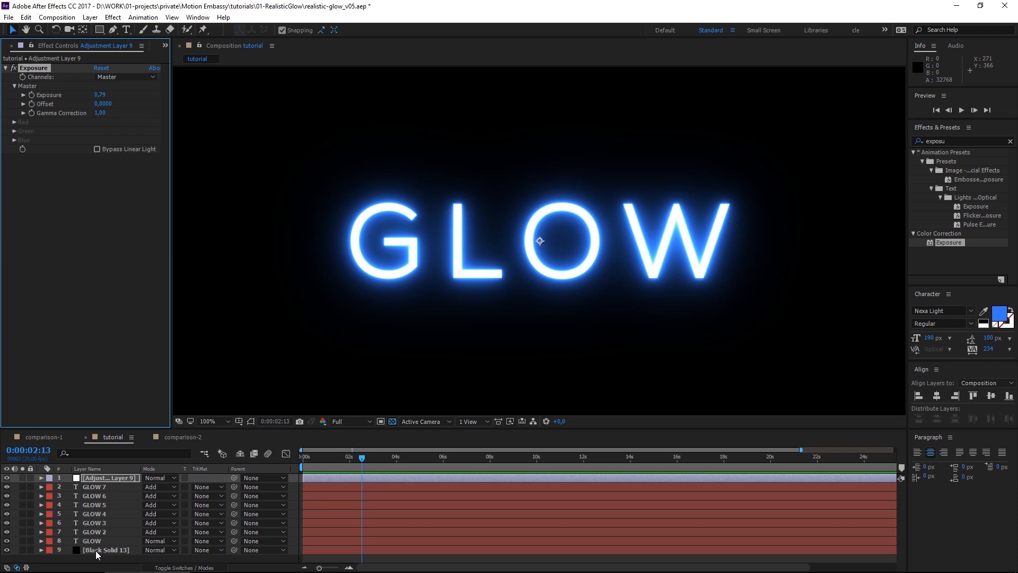
pyautogui.hotkey('ctrl', 'a')
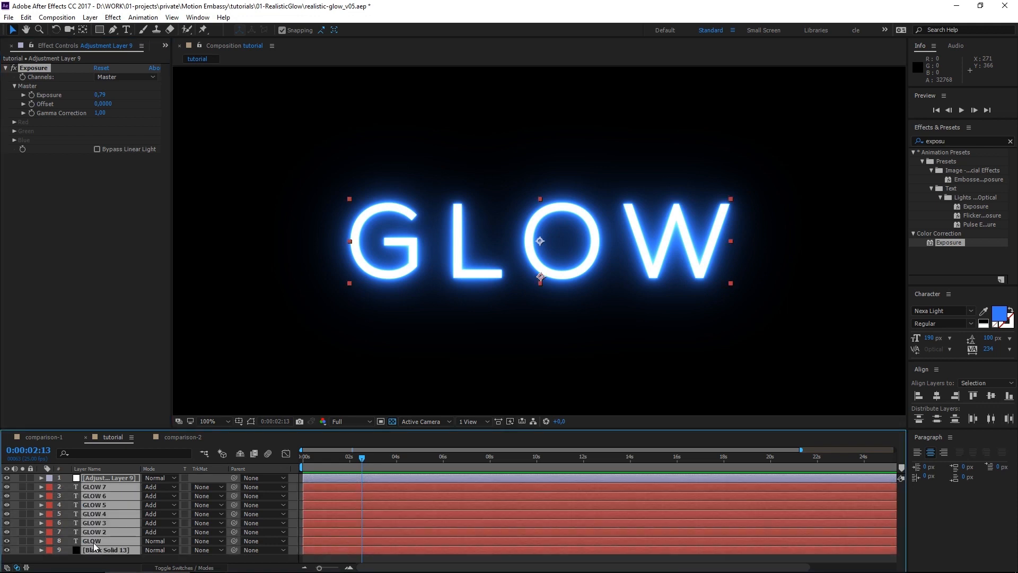
pyautogui.keyDown('ctrl'); pyautogui.click(96, 541); pyautogui.keyUp('ctrl')
pyautogui.press('Delete')
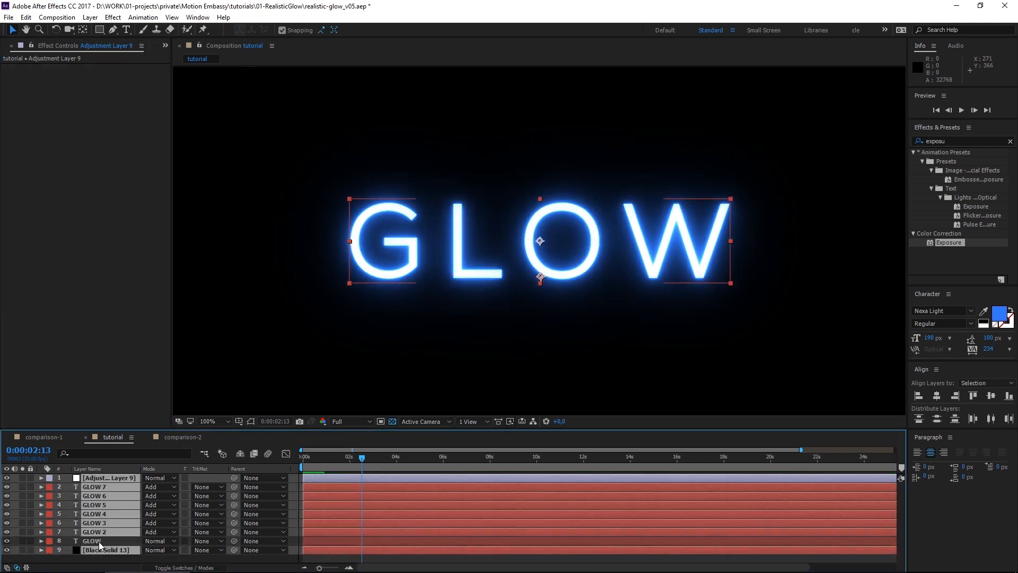
pyautogui.click(93, 480)
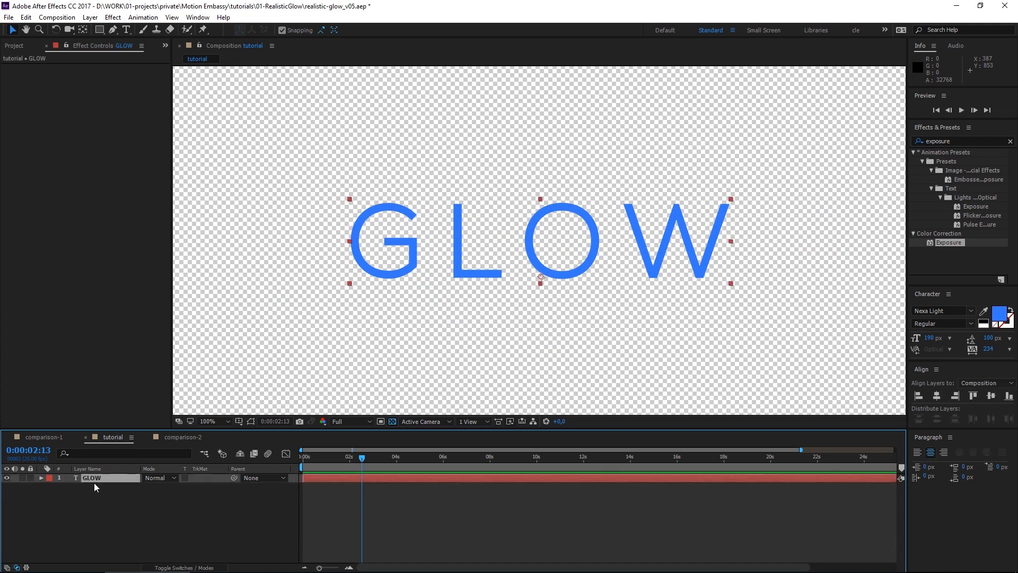
# Apply the Solid Composite effect to the GLOW layer and set its color to black
pyautogui.click(952, 139)
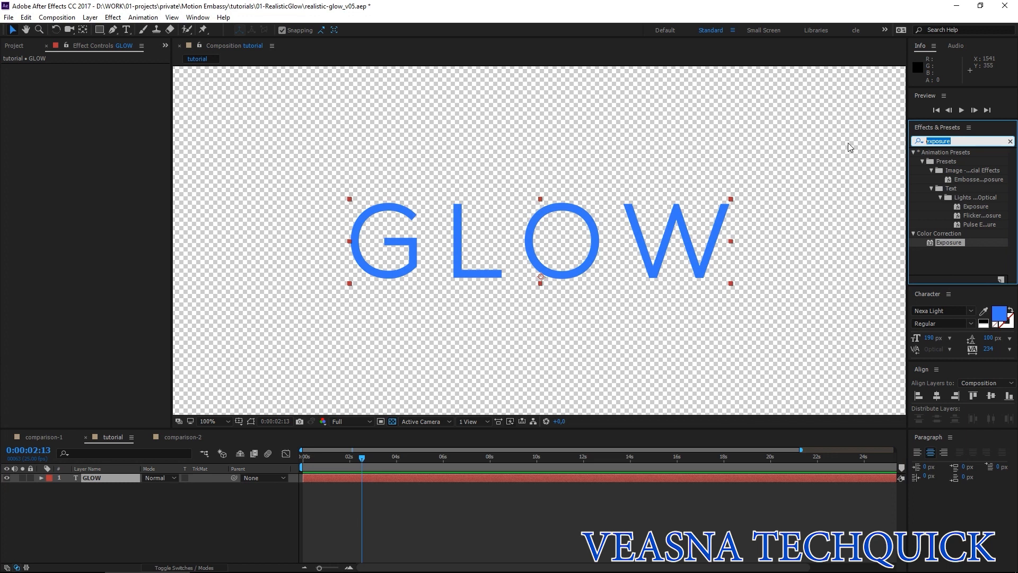
pyautogui.write('solid com')
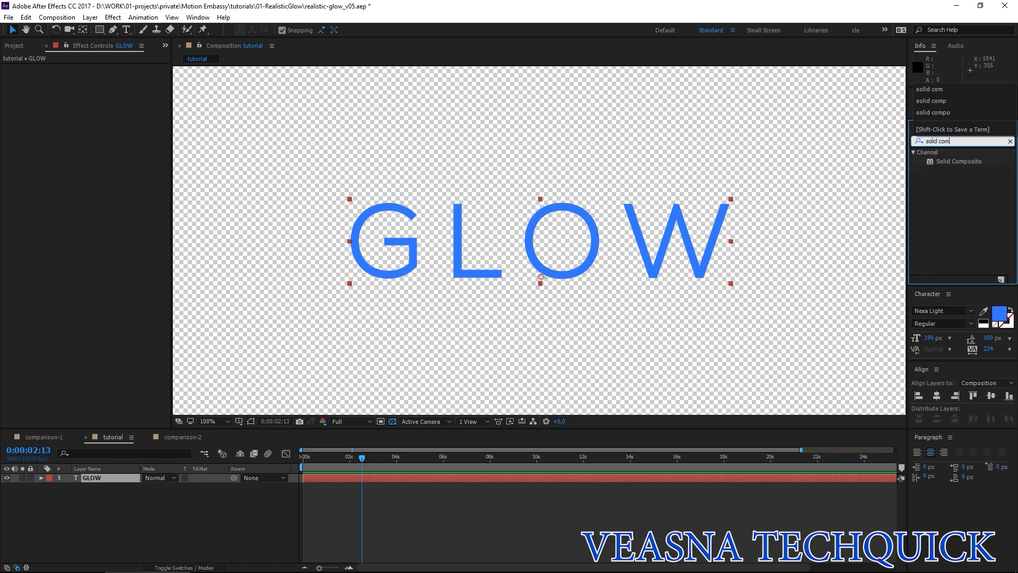
pyautogui.doubleClick(929, 161)
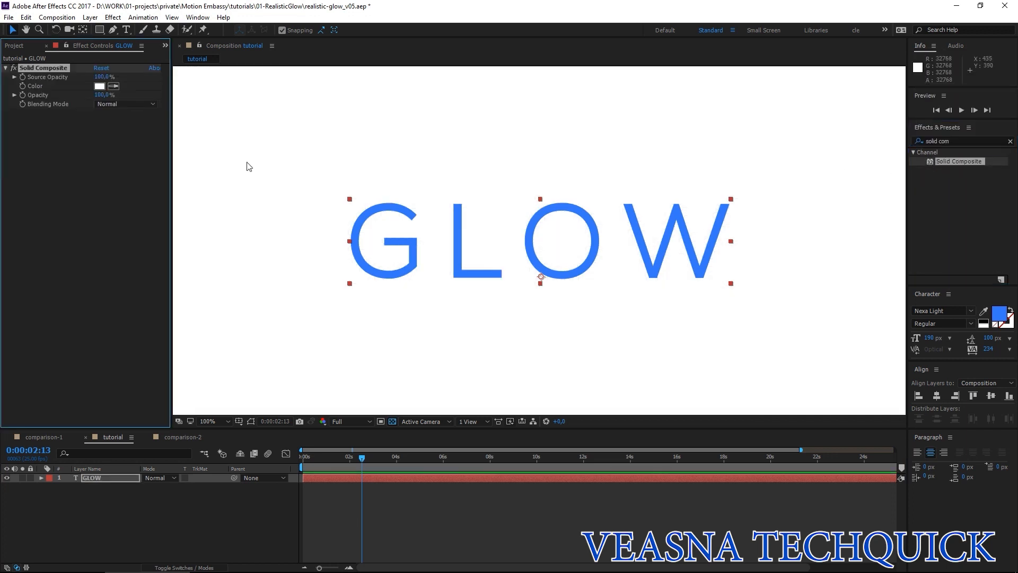
pyautogui.click(99, 86)
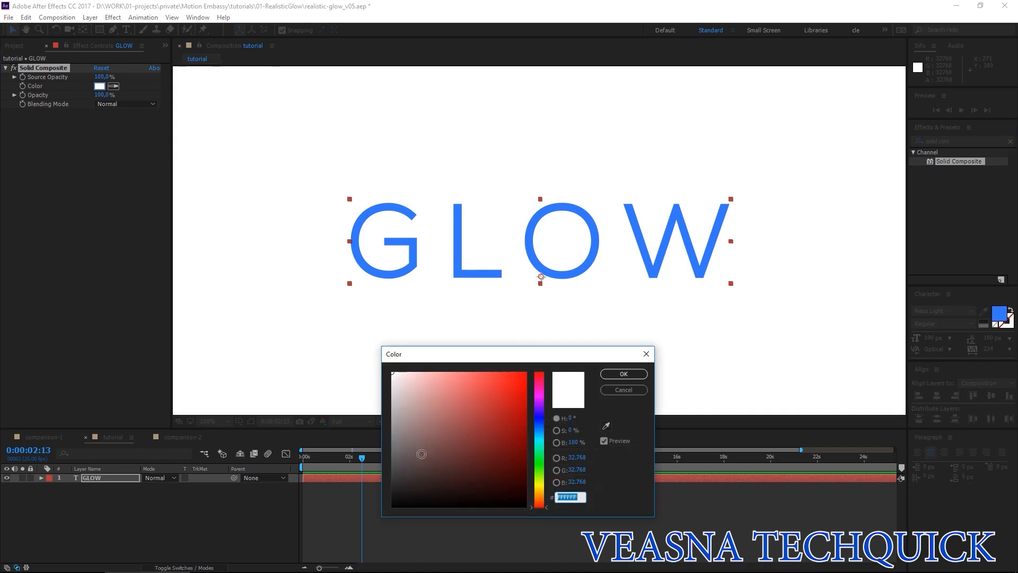
pyautogui.moveTo(420, 452); pyautogui.dragTo(369, 525)
pyautogui.click(624, 375)
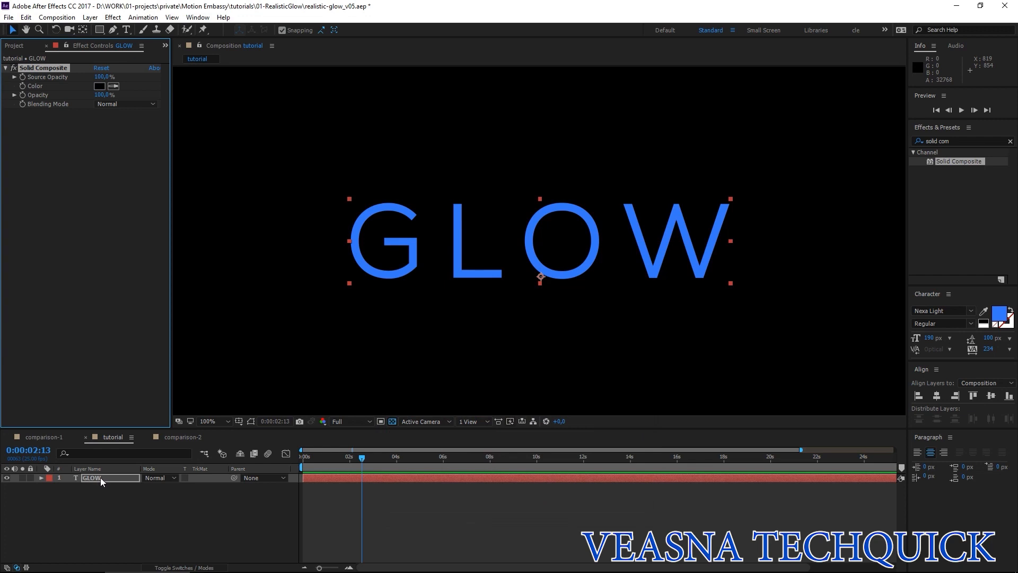
# Apply Fast Box Blur to the GLOW layer after Solid Composite, with a blur radius of 66
pyautogui.click(963, 170)
pyautogui.hotkey('ctrl', 'f')
pyautogui.write('fast box')
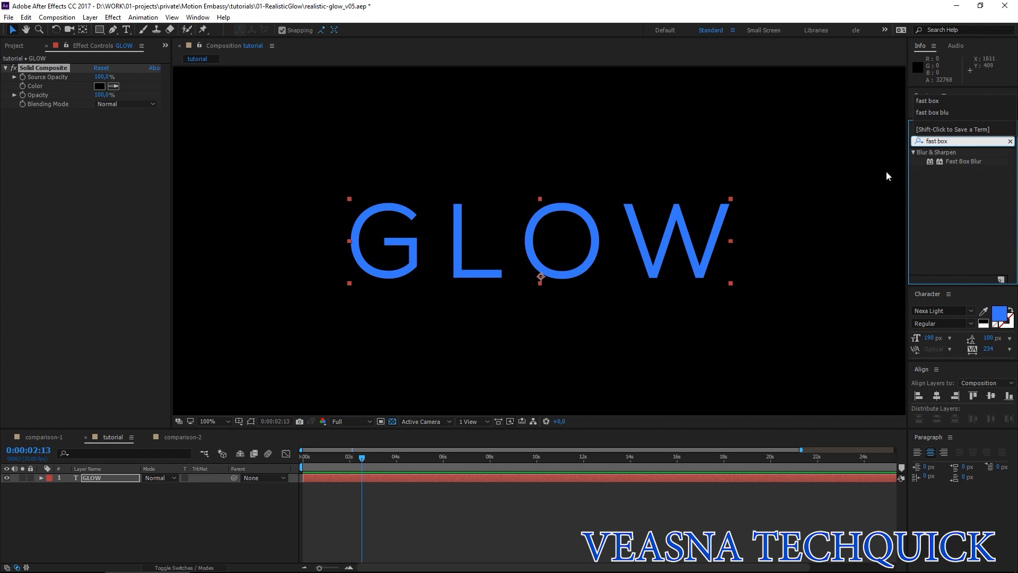
pyautogui.doubleClick(927, 161)
pyautogui.click(98, 121)
pyautogui.write('66')
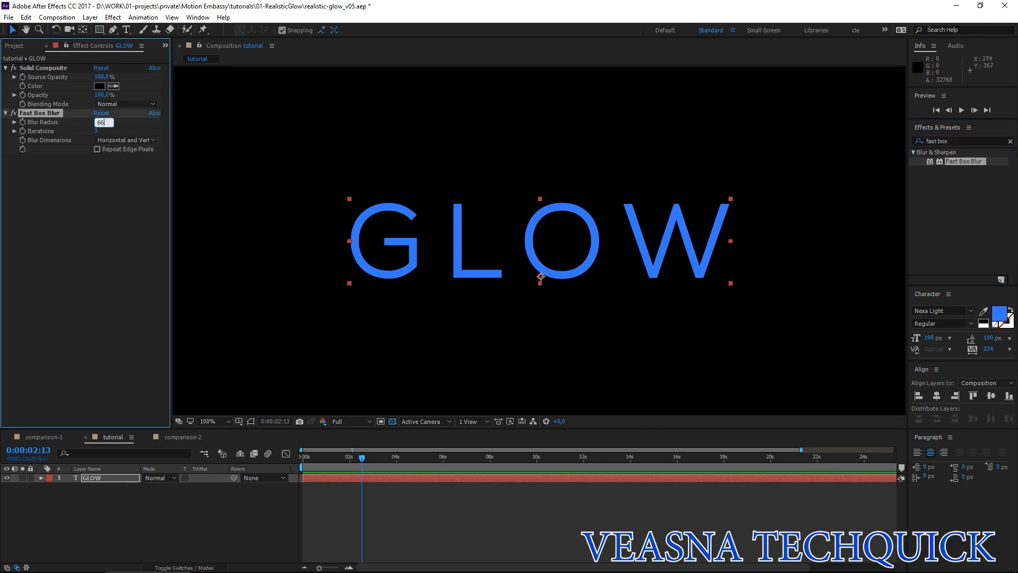
pyautogui.press('Return')
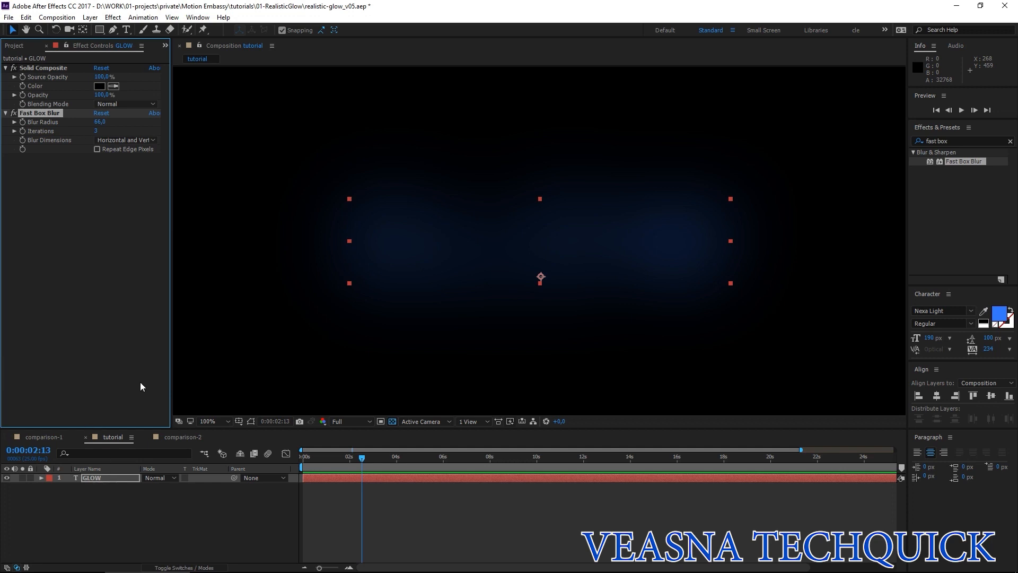
# Apply the CC Composite effect to the GLOW layer and set Composite Original to Add
pyautogui.click(965, 140)
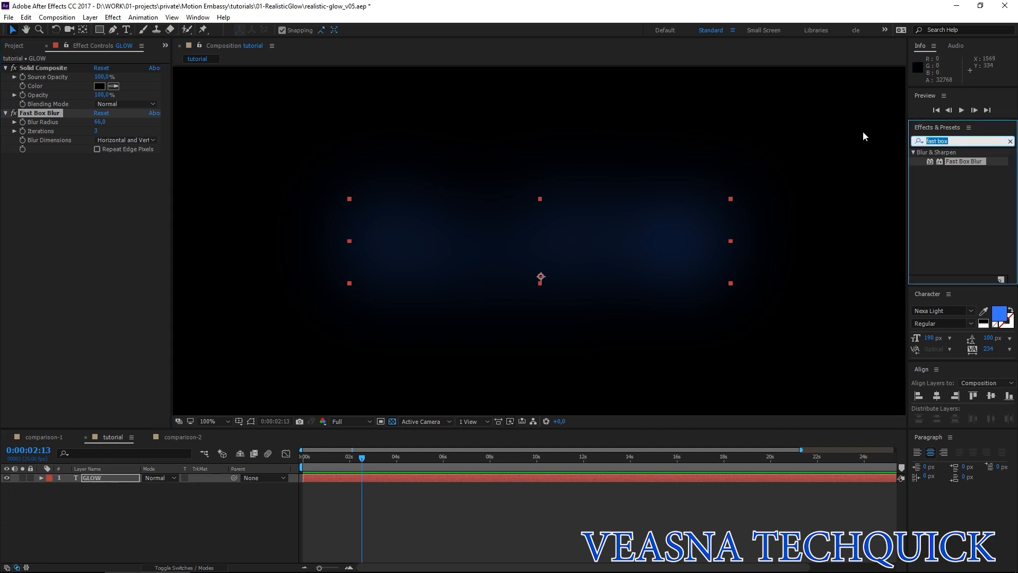
pyautogui.write('cc comp')
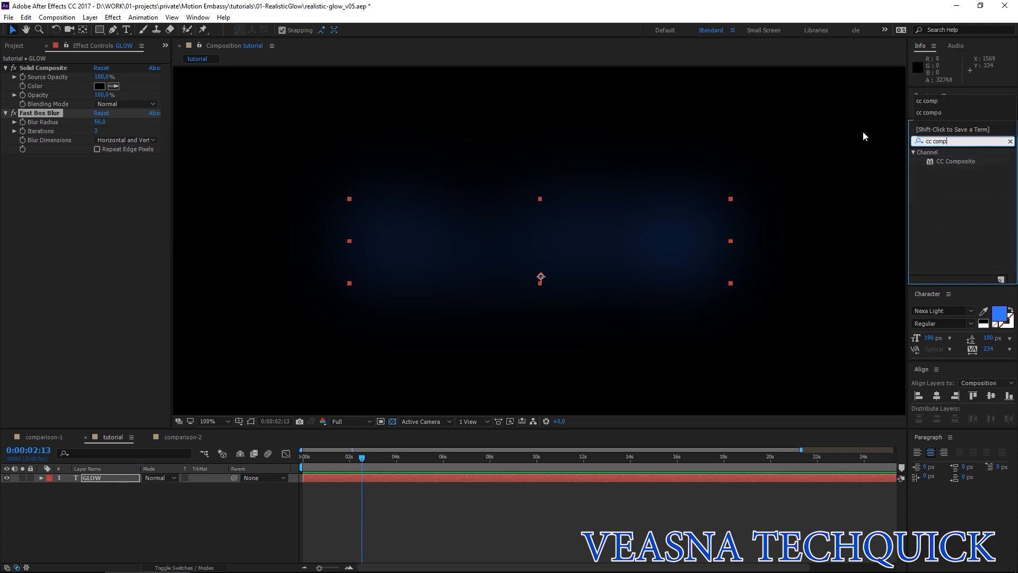
pyautogui.doubleClick(929, 160)
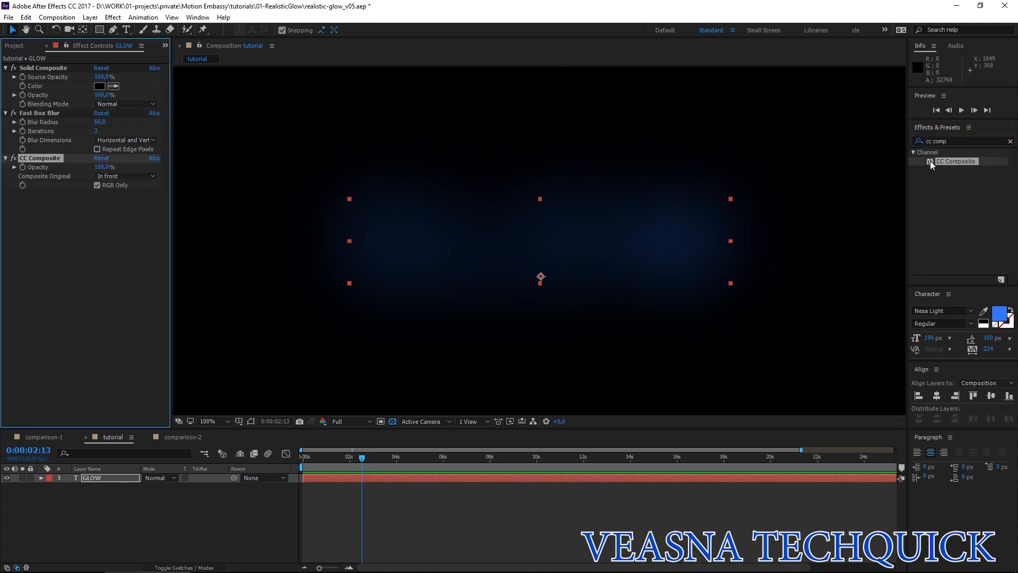
pyautogui.click(113, 177)
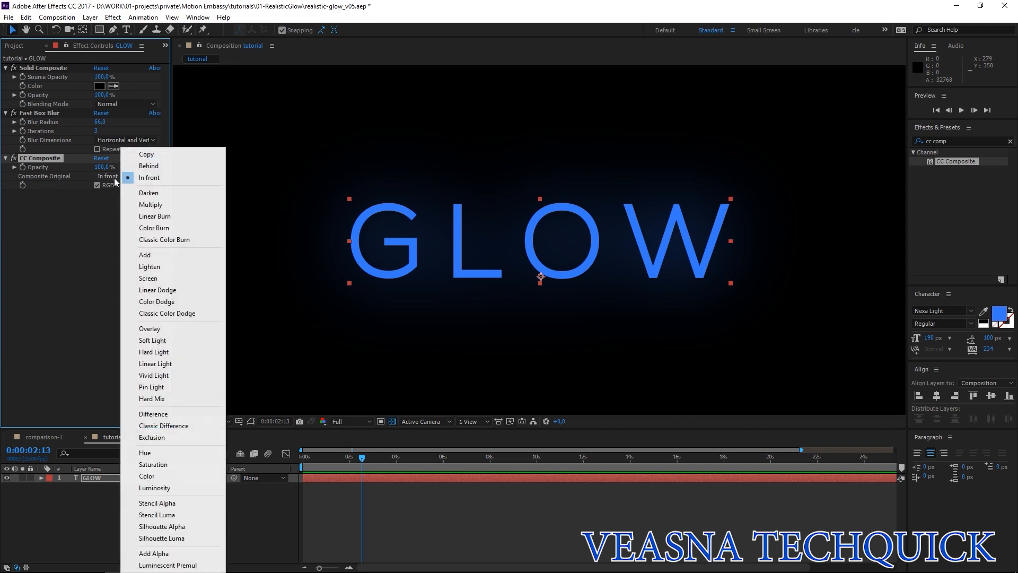
pyautogui.click(152, 255)
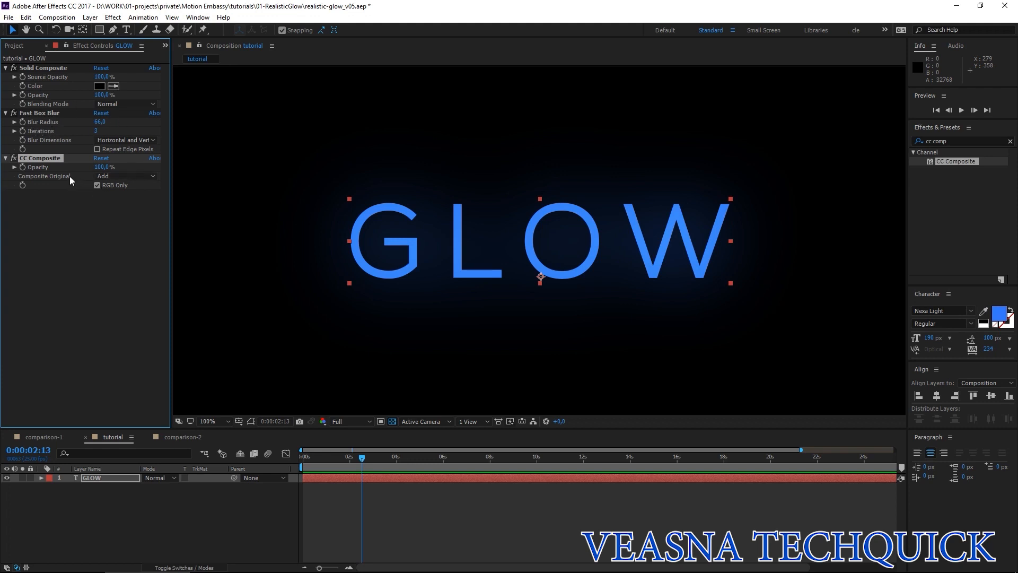
# Duplicate the Fast Box Blur and CC Composite pair below the originals and set the second blur's radius to 27
pyautogui.click(40, 113)
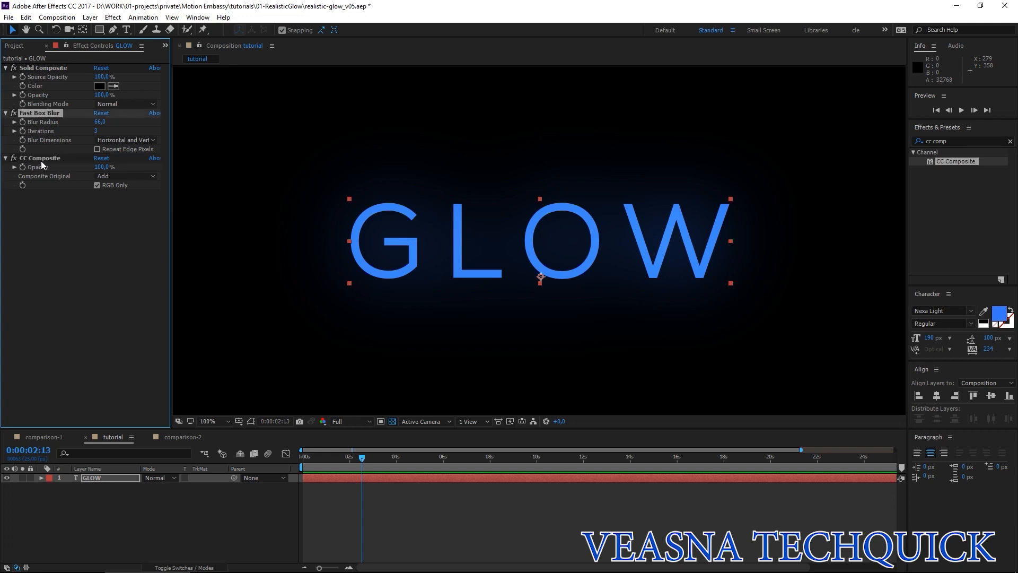
pyautogui.keyDown('ctrl'); pyautogui.click(41, 159); pyautogui.keyUp('ctrl')
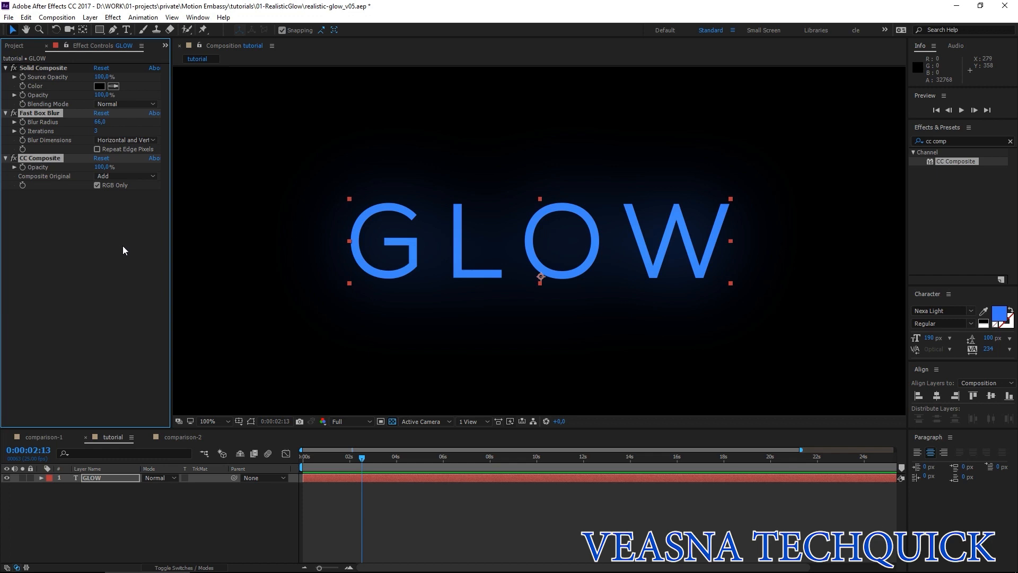
pyautogui.hotkey('ctrl', 'd')
pyautogui.moveTo(44, 159); pyautogui.dragTo(41, 224)
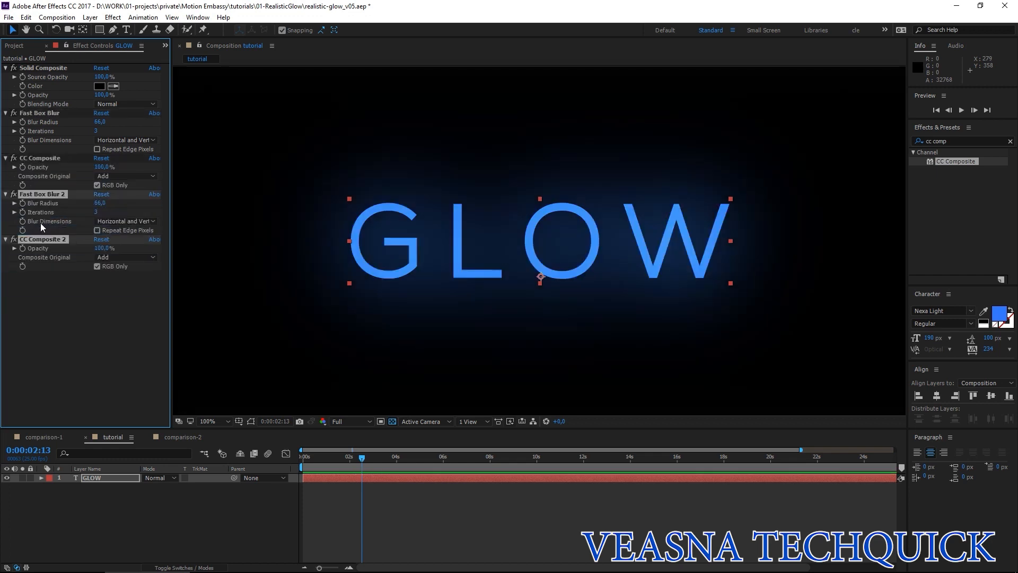
pyautogui.click(99, 204)
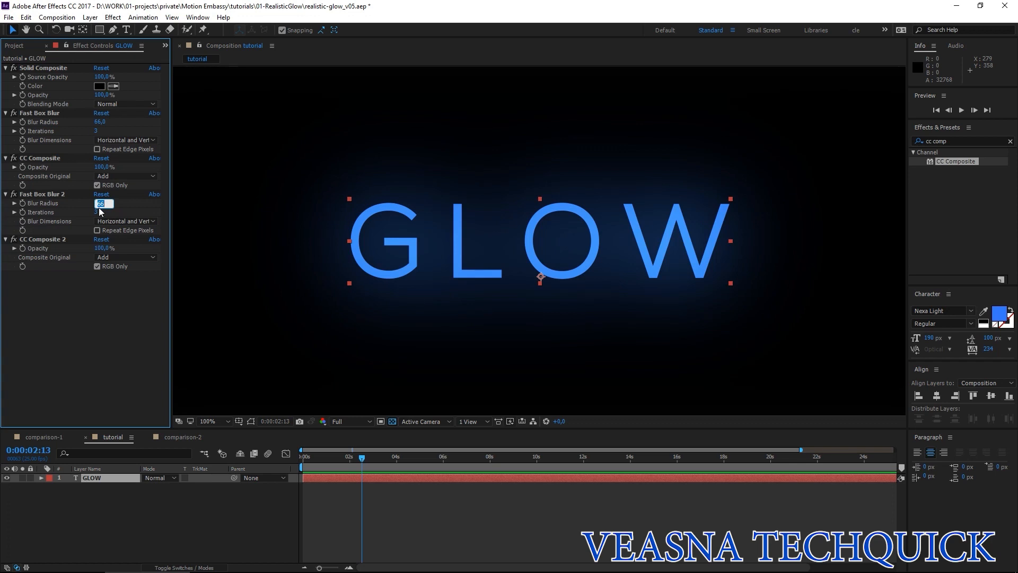
pyautogui.write('27')
pyautogui.press('Return')
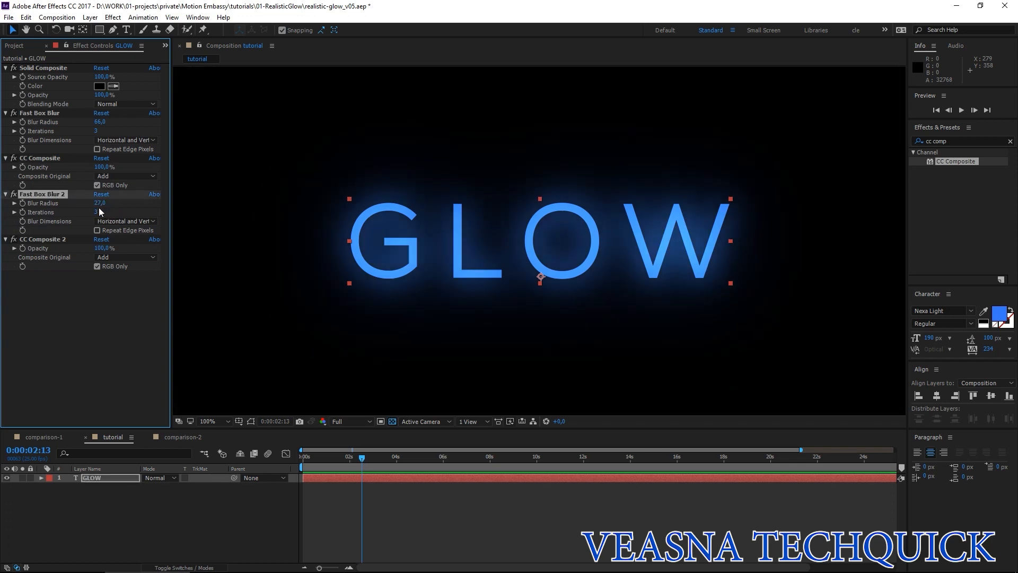
# Duplicate the second blur and composite pair to the end of the effect stack and set the third blur's radius to 12
pyautogui.keyDown('ctrl'); pyautogui.click(50, 239); pyautogui.keyUp('ctrl')
pyautogui.hotkey('ctrl', 'd')
pyautogui.moveTo(42, 239); pyautogui.dragTo(44, 314)
pyautogui.click(100, 284)
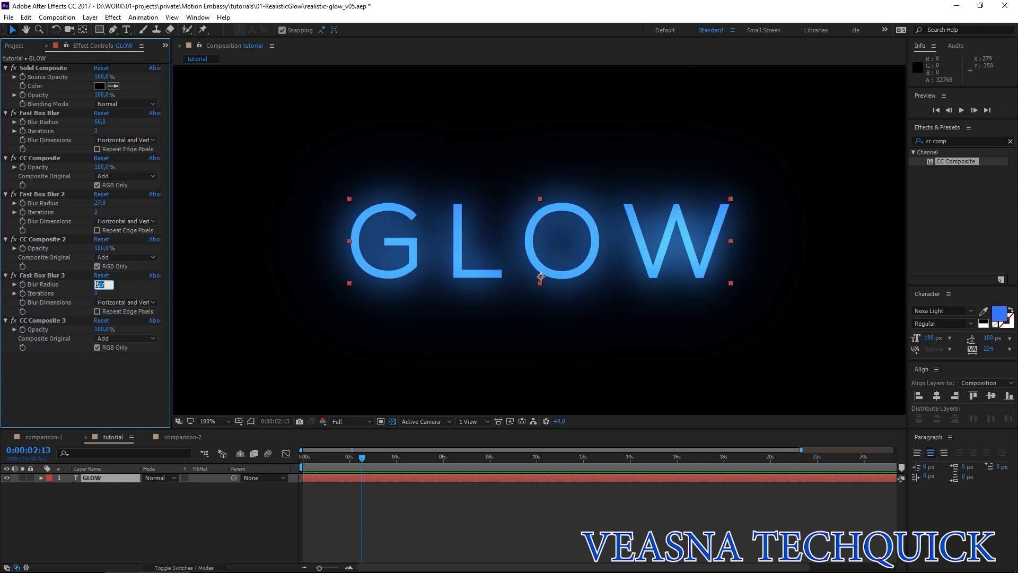
pyautogui.write('1')
pyautogui.press('Return')
# Duplicate the third blur and composite pair and set the fourth blur's radius to 4
pyautogui.keyDown('ctrl'); pyautogui.click(50, 319); pyautogui.keyUp('ctrl')
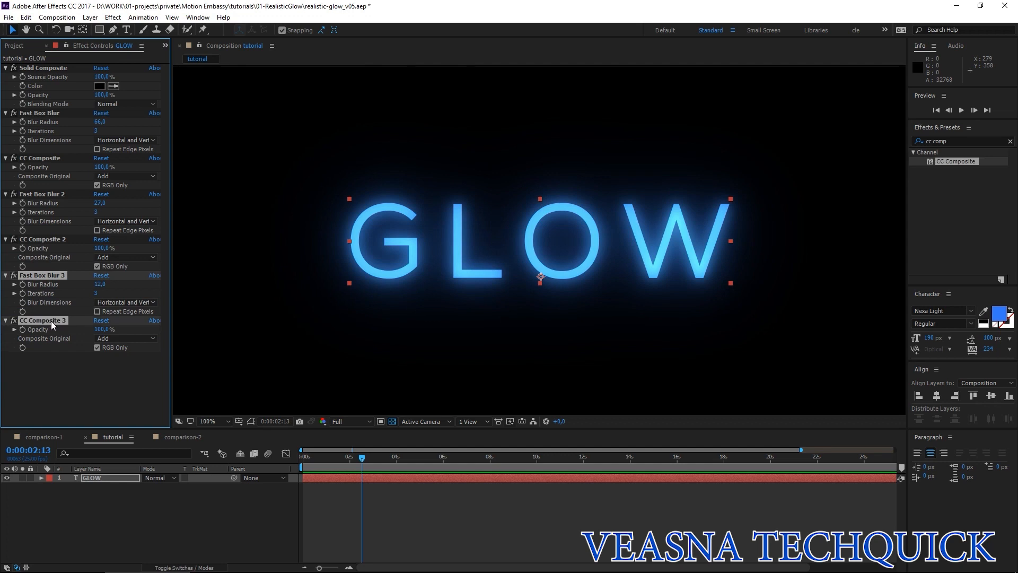
pyautogui.hotkey('ctrl', 'd')
pyautogui.click(99, 359)
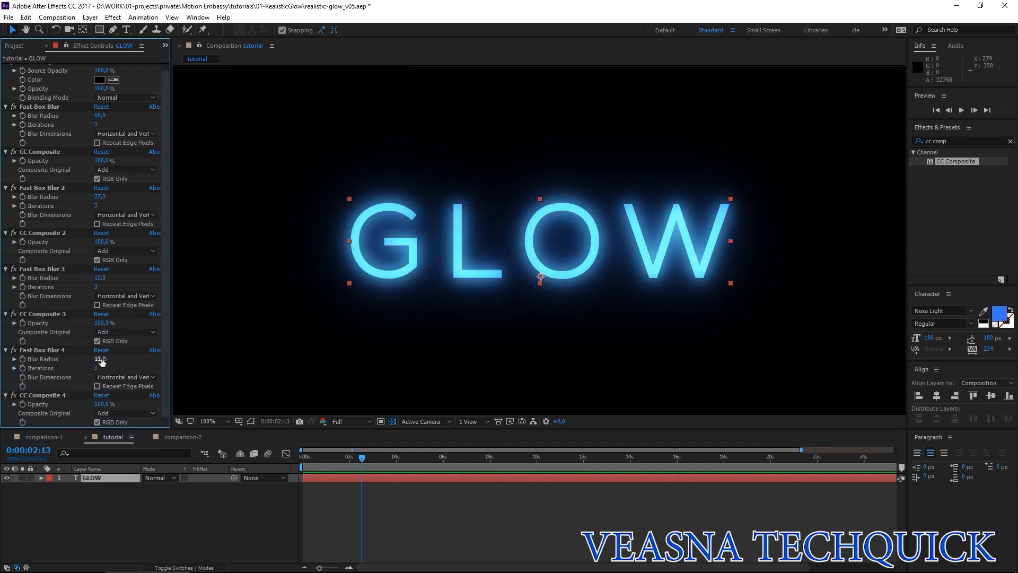
pyautogui.write('4')
pyautogui.press('Return')
# Duplicate the fourth blur and composite pair to the end of the effect stack and set the fifth blur's radius to 1
pyautogui.keyDown('ctrl'); pyautogui.click(46, 395); pyautogui.keyUp('ctrl')
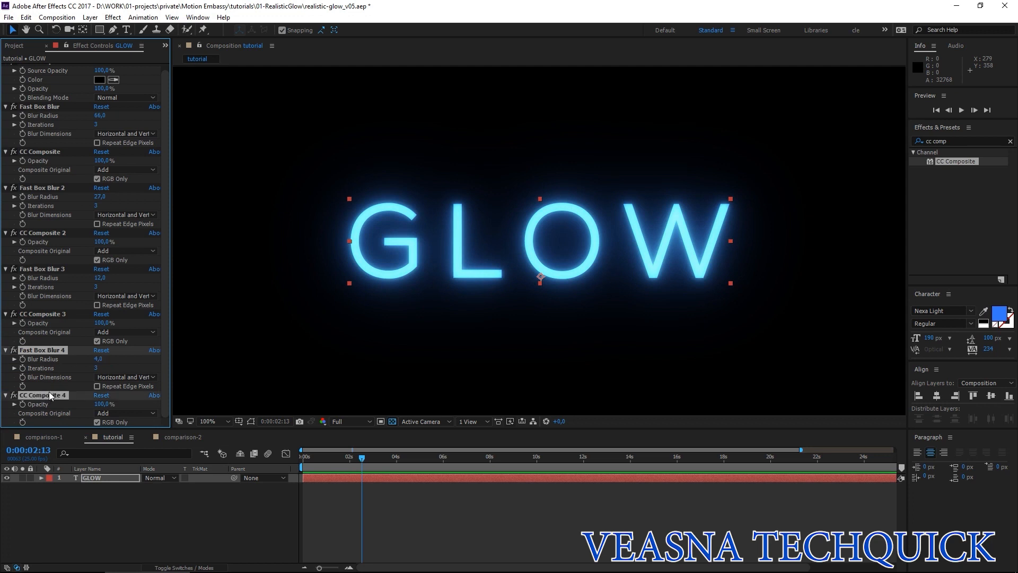
pyautogui.hotkey('ctrl', 'd')
pyautogui.scroll(-3, 48, 386)
pyautogui.moveTo(42, 314); pyautogui.dragTo(115, 370)
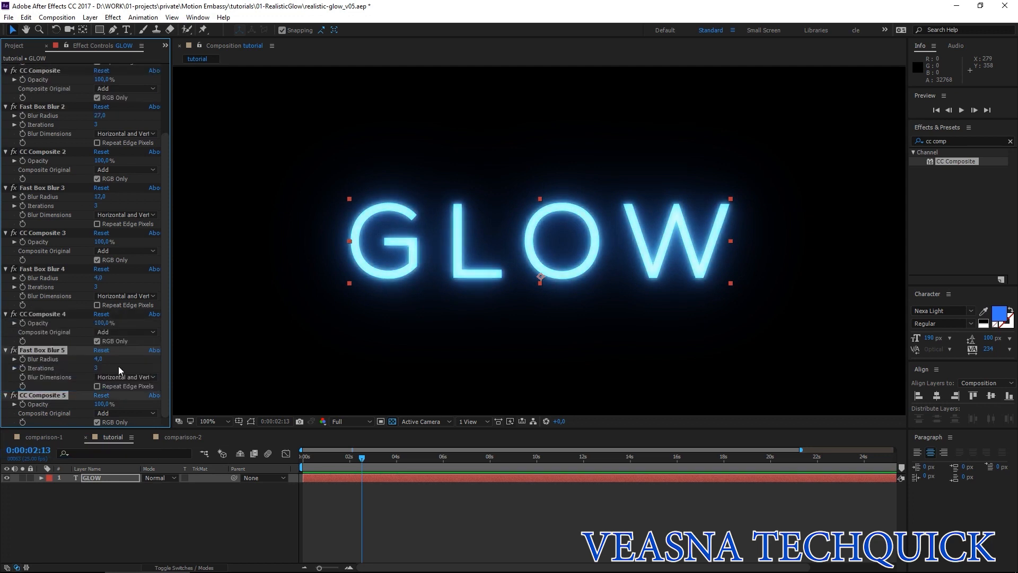
pyautogui.click(99, 359)
pyautogui.write('1')
pyautogui.press('Return')
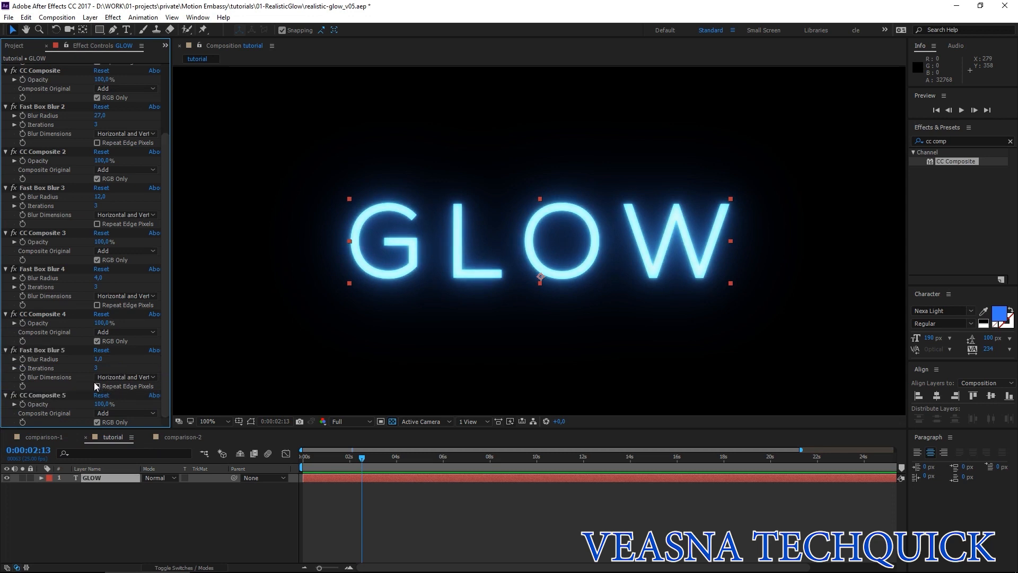
# Apply the Exposure effect to the GLOW layer with exposure -3.59 and place it between Fast Box Blur 5 and CC Composite 5
pyautogui.click(955, 141)
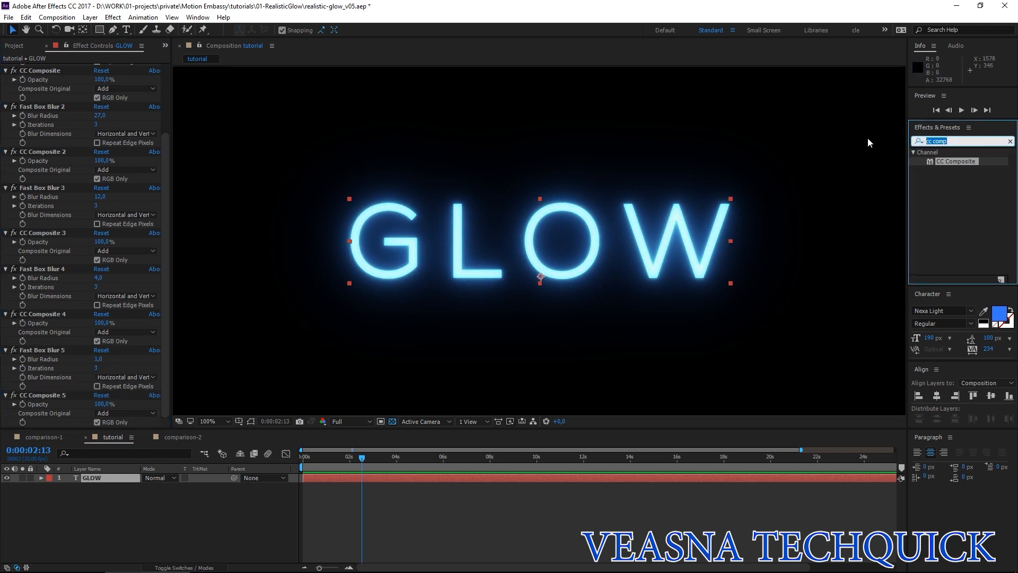
pyautogui.write('expos')
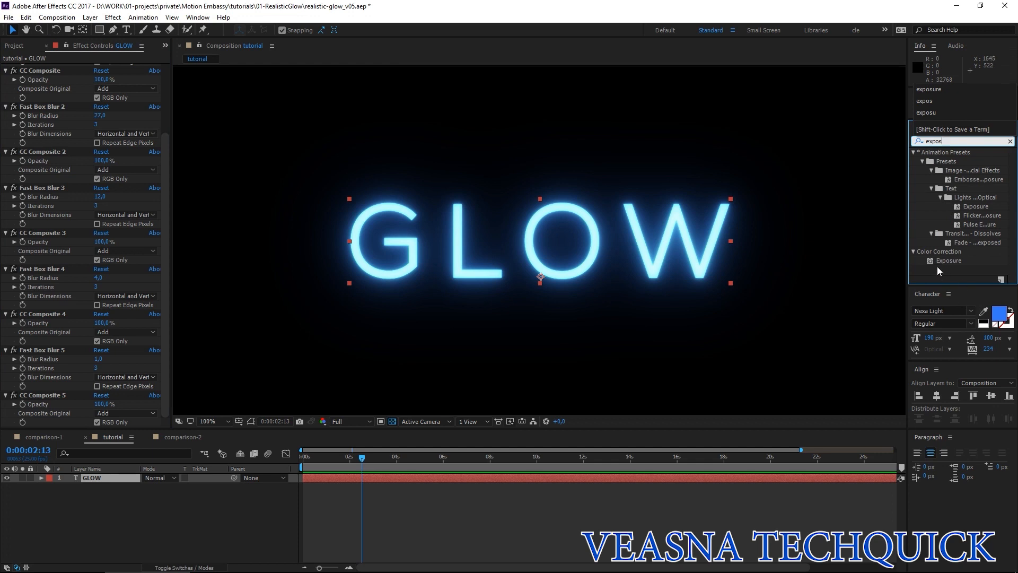
pyautogui.doubleClick(929, 260)
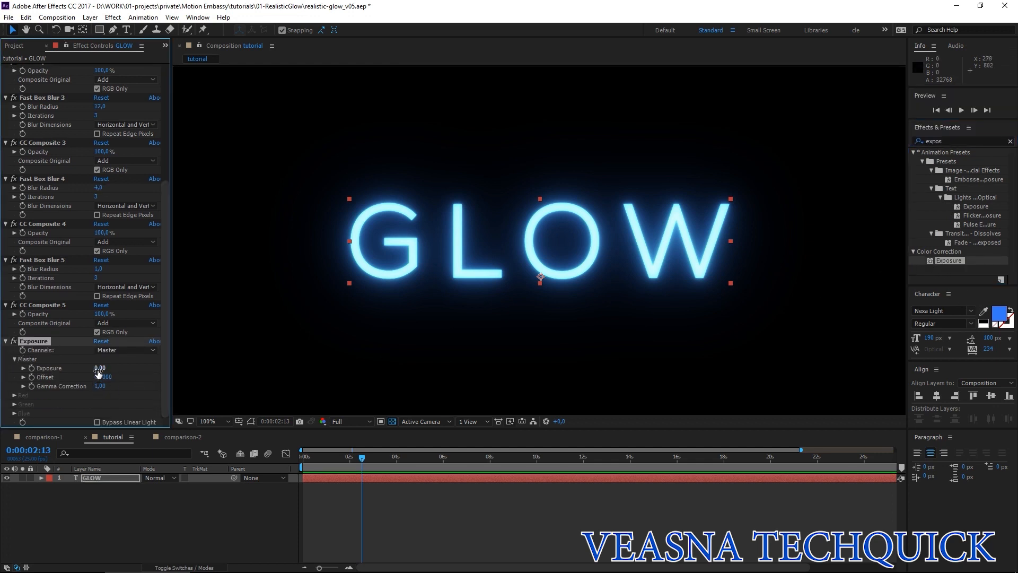
pyautogui.moveTo(100, 368); pyautogui.dragTo(2, 419)
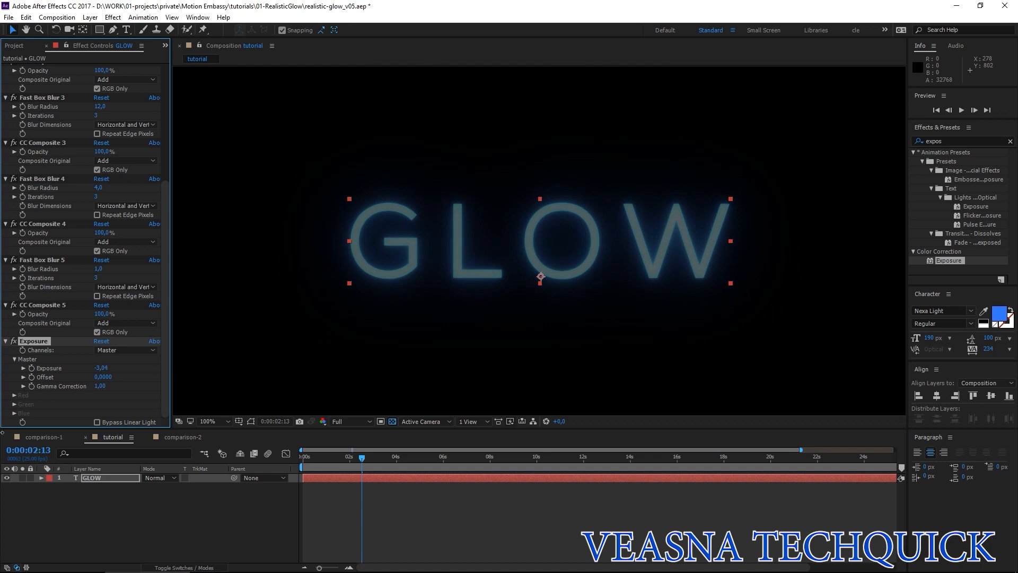
pyautogui.moveTo(3, 459); pyautogui.dragTo(31, 300)
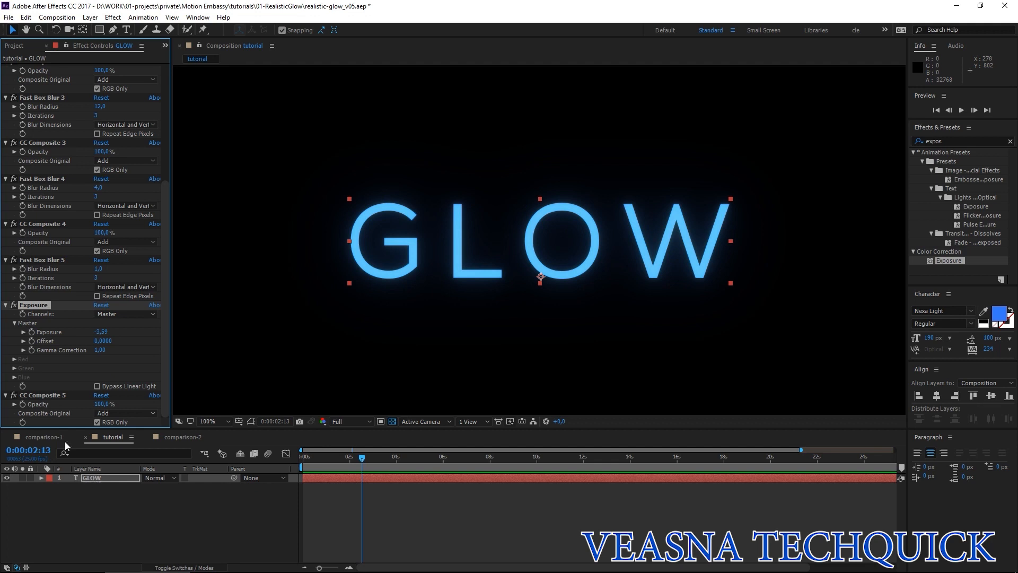
# Set the Exposure effect's exposure on the GLOW layer to 0.47
pyautogui.moveTo(106, 331); pyautogui.dragTo(289, 334)
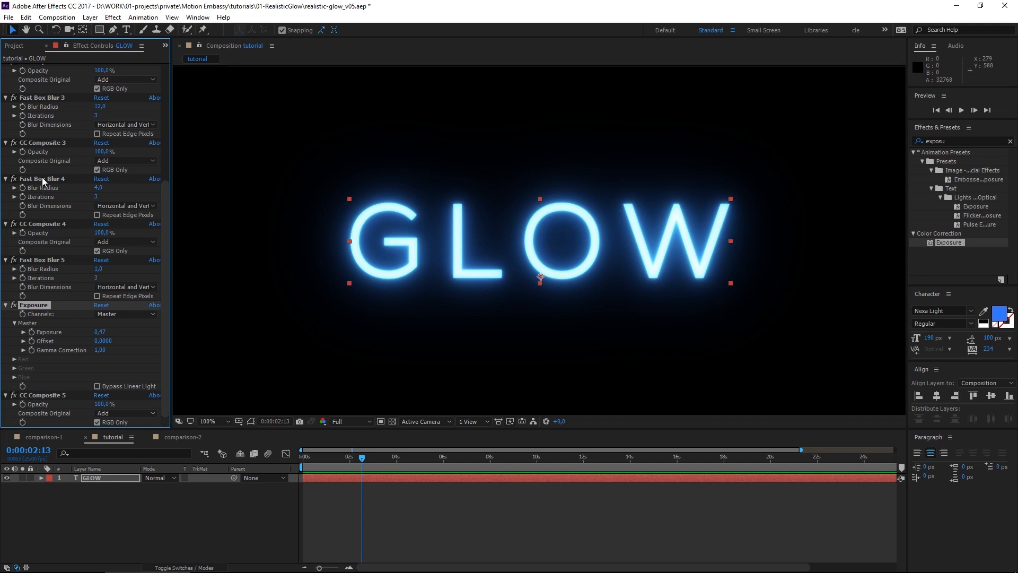
pyautogui.moveTo(164, 190); pyautogui.dragTo(163, 116)
pyautogui.moveTo(163, 165); pyautogui.dragTo(168, 252)
pyautogui.moveTo(99, 271); pyautogui.dragTo(98, 273)
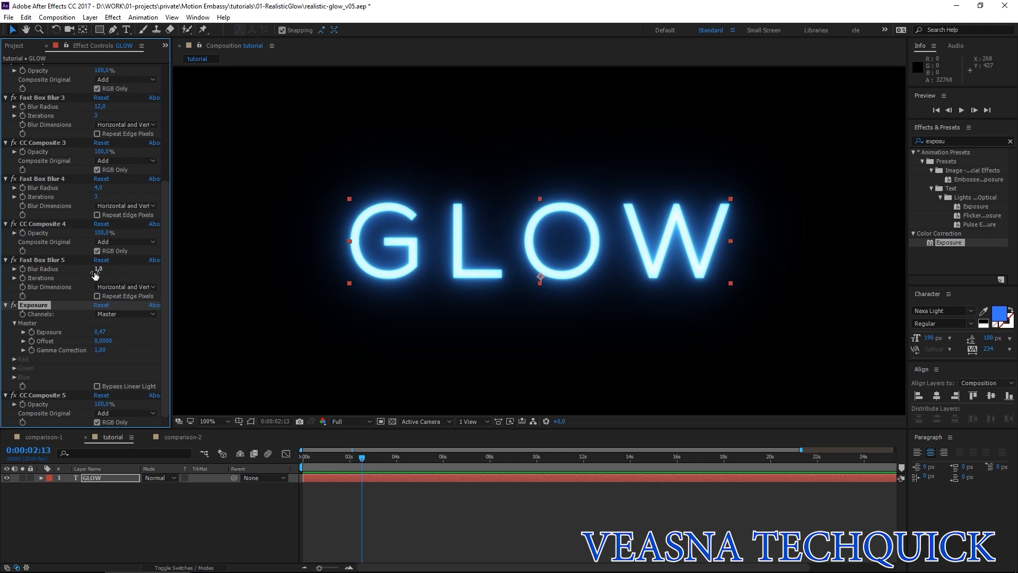
# Link Fast Box Blur 4's radius to Fast Box Blur 5's radius with an expression multiplied by 4, and copy the expression
pyautogui.keyDown('alt'); pyautogui.click(23, 189); pyautogui.keyUp('alt')
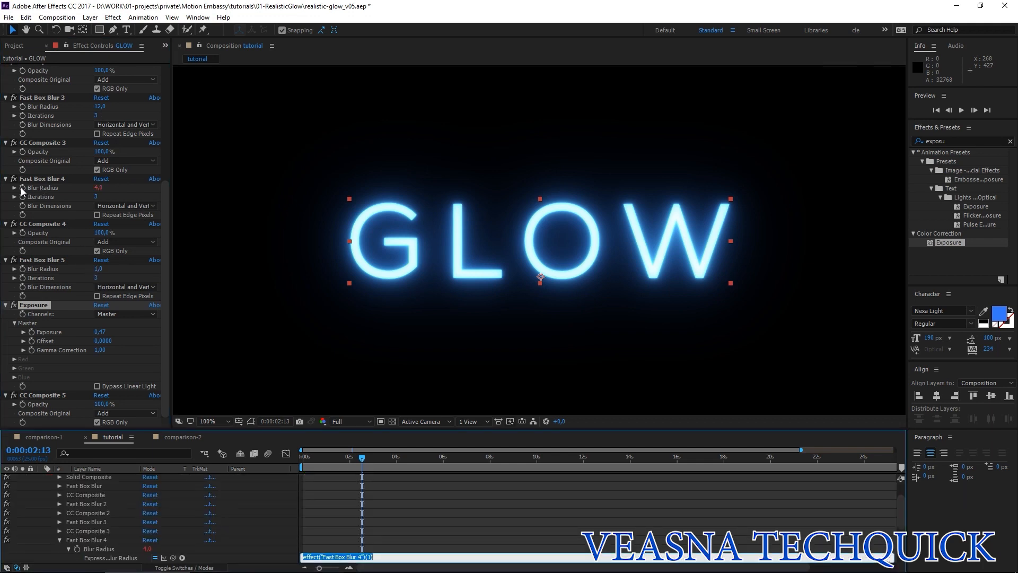
pyautogui.moveTo(173, 557); pyautogui.dragTo(35, 271)
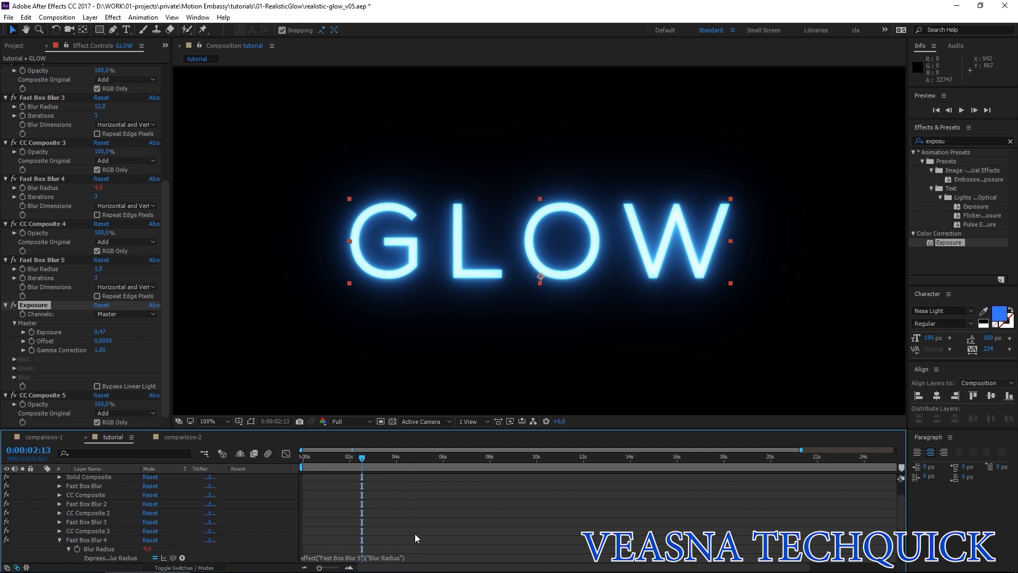
pyautogui.click(411, 557)
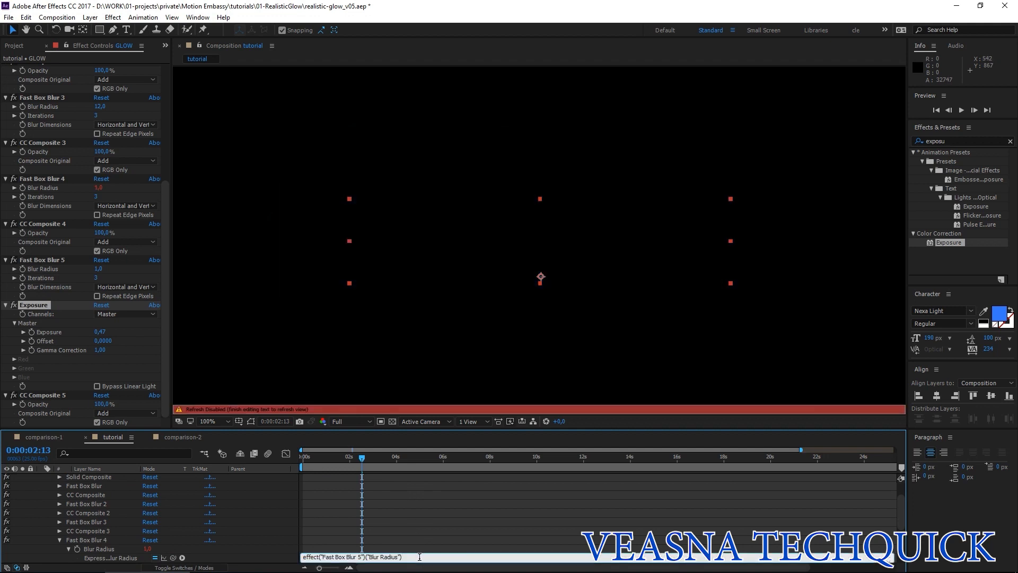
pyautogui.write('*4')
pyautogui.moveTo(419, 557); pyautogui.dragTo(297, 542)
pyautogui.hotkey('ctrl', 'c')
pyautogui.click(271, 526)
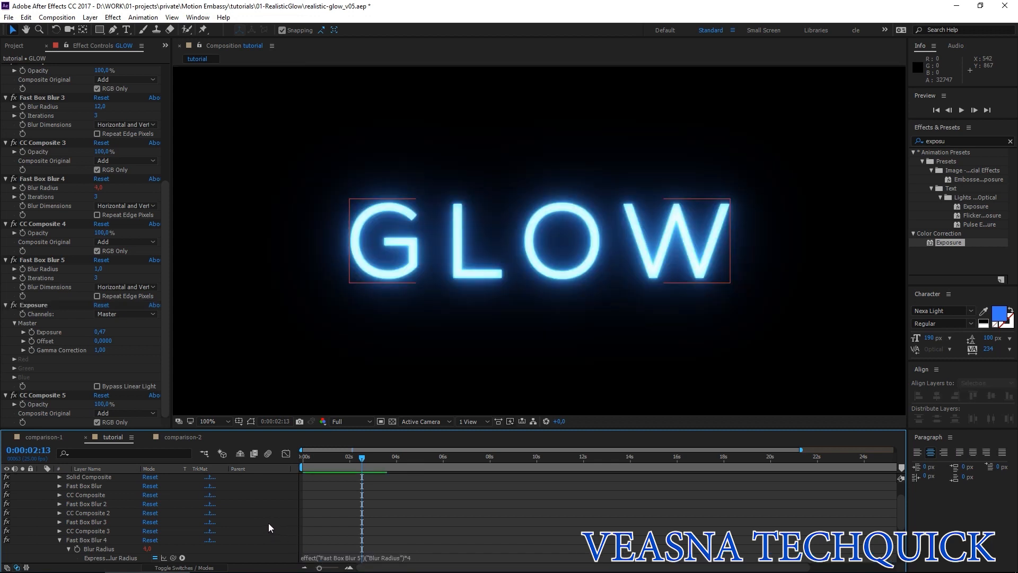
# Link Fast Box Blur 3's radius to Fast Box Blur 5's radius with an expression multiplied by 12
pyautogui.moveTo(165, 193); pyautogui.dragTo(160, 176)
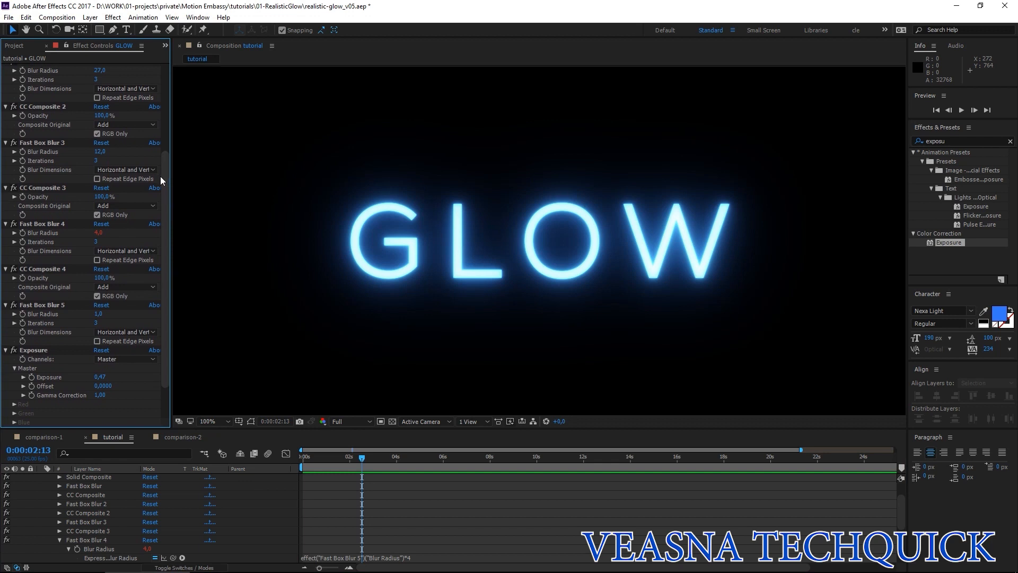
pyautogui.keyDown('alt'); pyautogui.click(22, 152); pyautogui.keyUp('alt')
pyautogui.hotkey('ctrl', 'v')
pyautogui.write('*12')
# Add an expression to Fast Box Blur 2's radius that multiplies Fast Box Blur 5's radius by 27
pyautogui.scroll(1, 163, 159)
pyautogui.moveTo(163, 159); pyautogui.dragTo(162, 111)
pyautogui.keyDown('alt'); pyautogui.click(24, 152); pyautogui.keyUp('alt')
pyautogui.keyDown('alt'); pyautogui.click(23, 154); pyautogui.keyUp('alt')
pyautogui.write('effect("Fast Box Blur 5")("Blur Radius")')
pyautogui.write('*4')
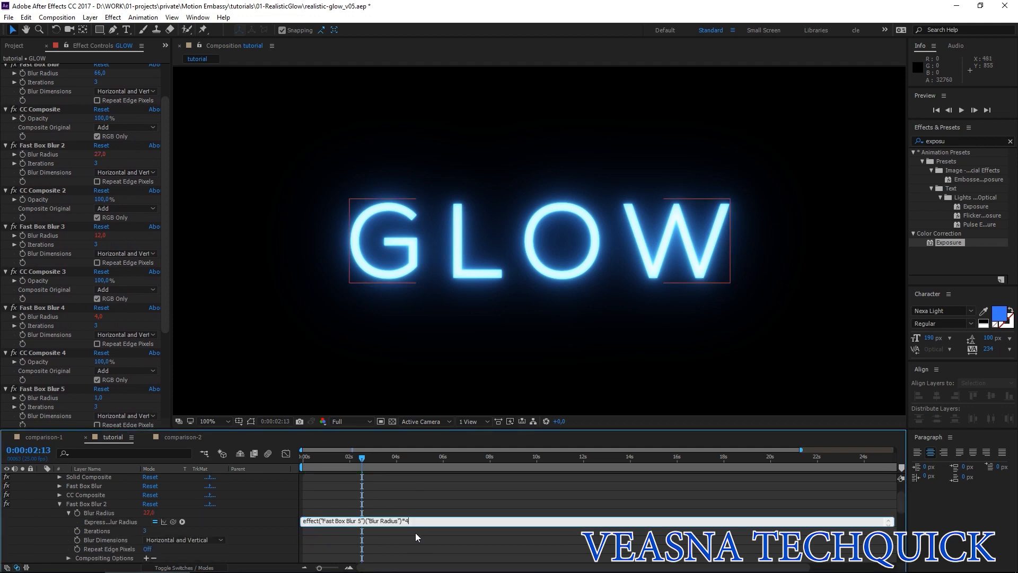
pyautogui.press('BackSpace')
pyautogui.write('27')
# Add an expression to the first Fast Box Blur's radius that multiplies Fast Box Blur 5's radius by 66
pyautogui.moveTo(161, 143); pyautogui.dragTo(162, 115)
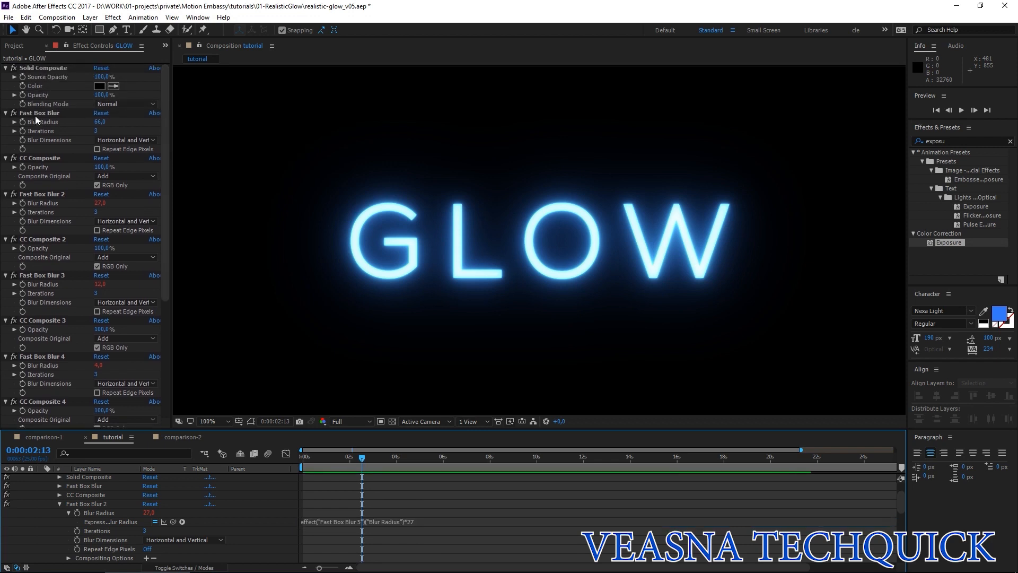
pyautogui.keyDown('alt'); pyautogui.click(22, 121); pyautogui.keyUp('alt')
pyautogui.hotkey('ctrl', 'v')
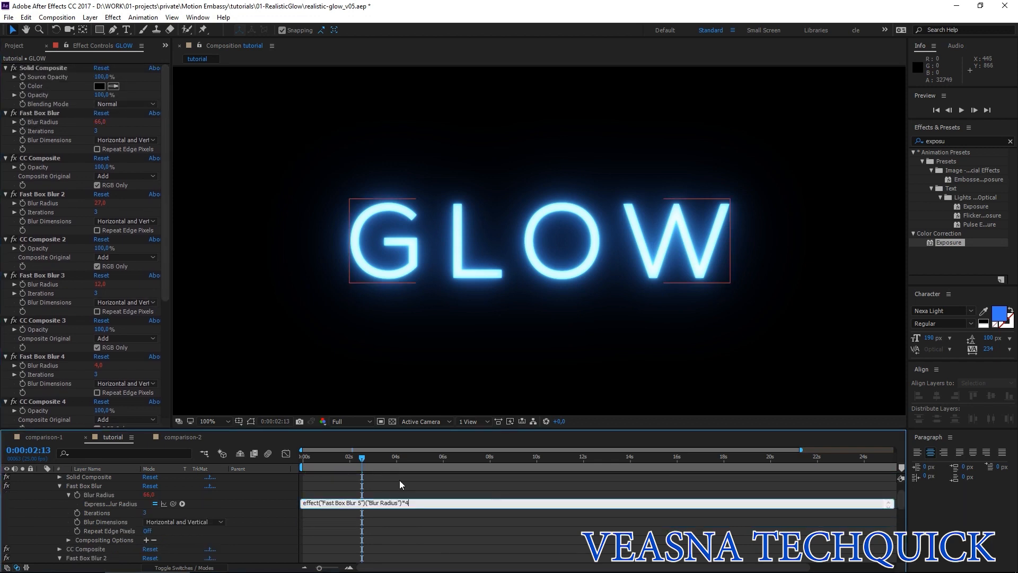
pyautogui.press('BackSpace')
pyautogui.write('66')
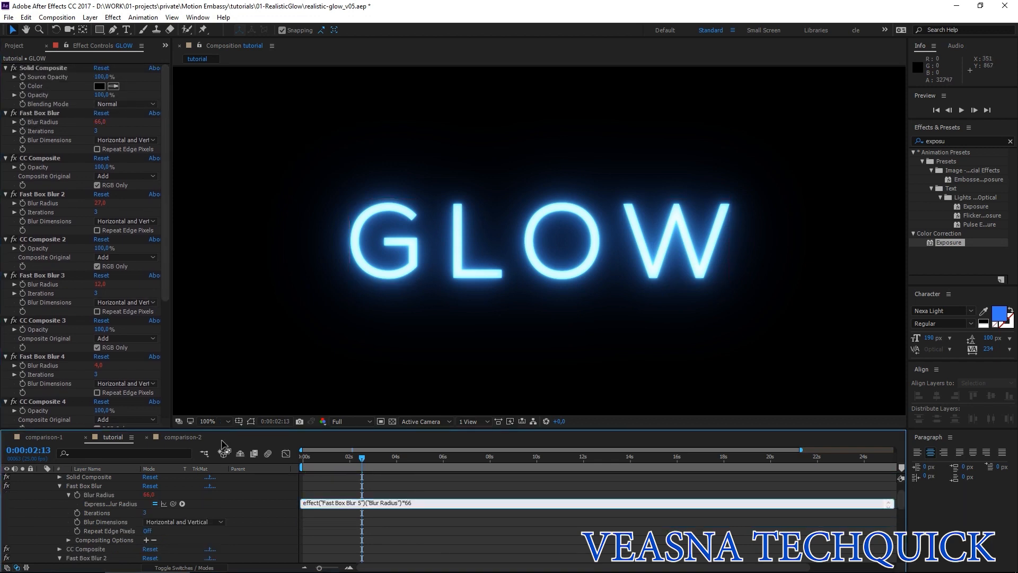
pyautogui.click(253, 495)
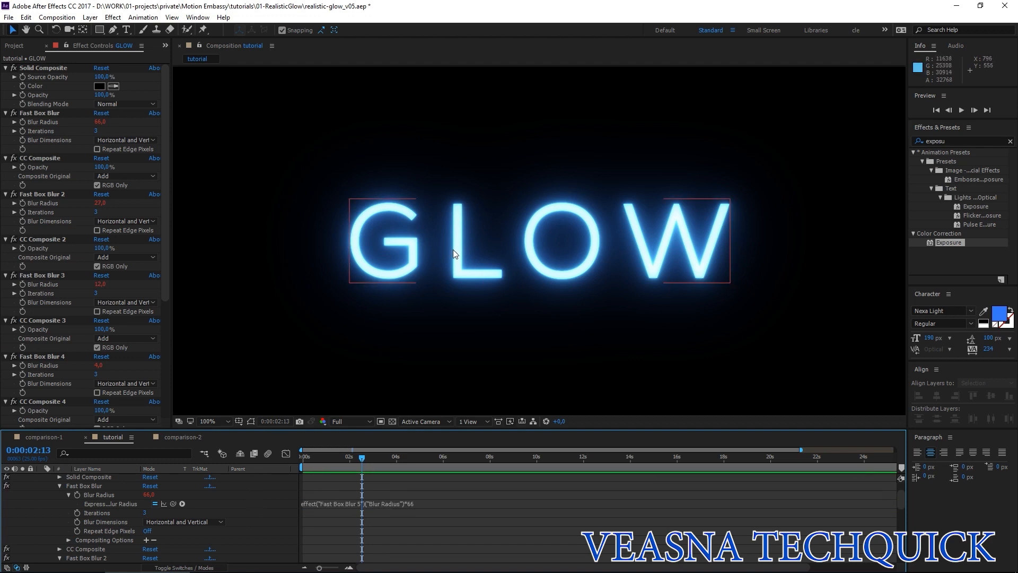
# Test the linked blurs with Fast Box Blur 5's radius at 0.5 and 0.2, and set it back to 1
pyautogui.moveTo(164, 162); pyautogui.dragTo(165, 276)
pyautogui.click(100, 279)
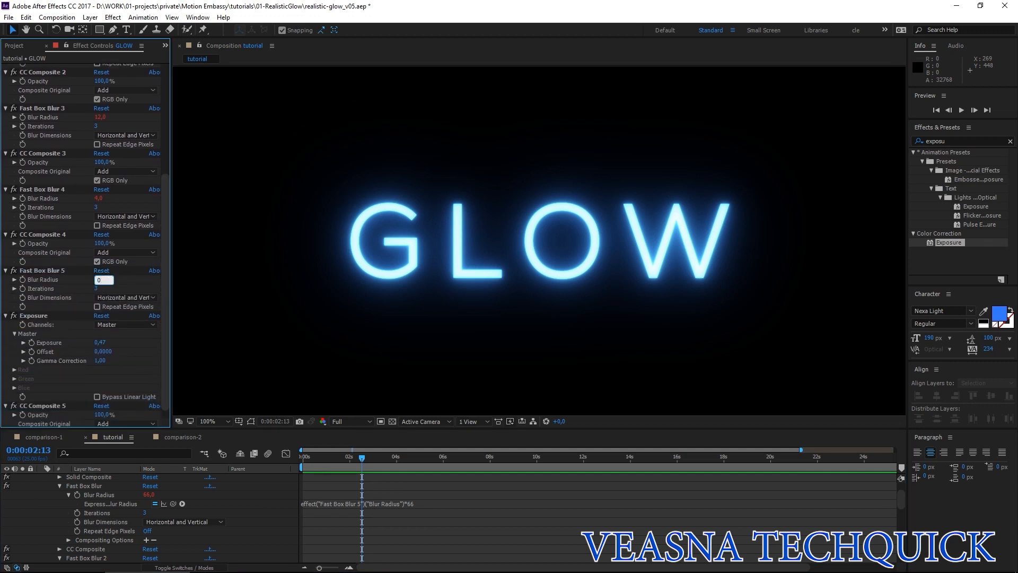
pyautogui.press('Return')
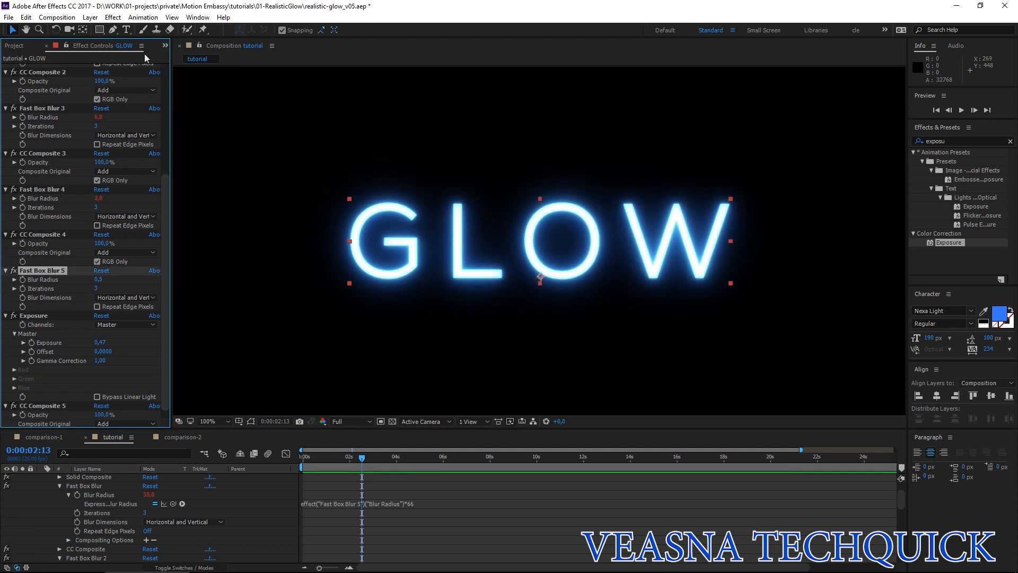
pyautogui.moveTo(166, 187)
pyautogui.mouseDown()
pyautogui.moveTo(164, 110)
pyautogui.moveTo(163, 171)
pyautogui.mouseUp()
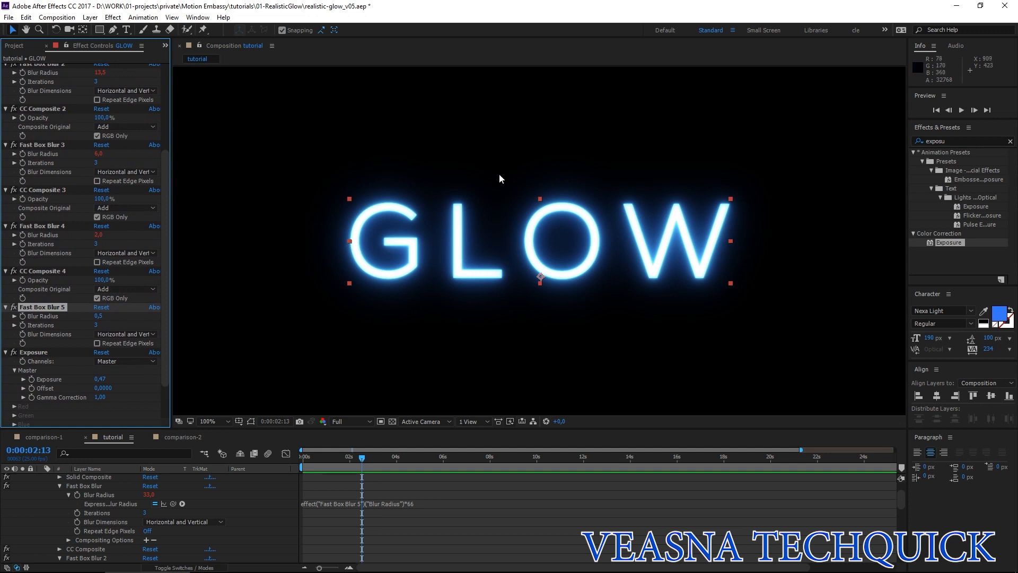
pyautogui.click(99, 316)
pyautogui.write('0')
pyautogui.press('Return')
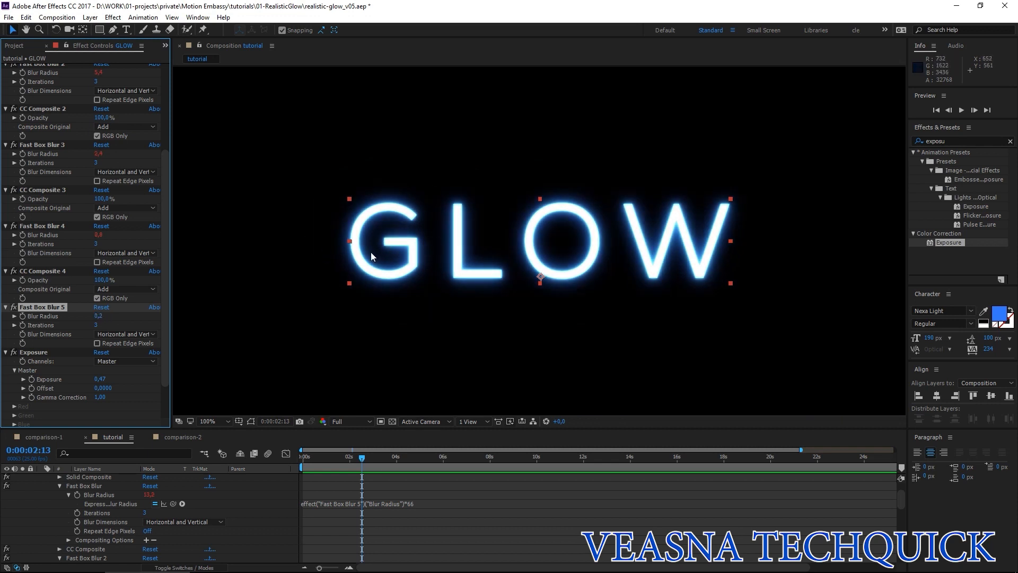
pyautogui.click(99, 316)
pyautogui.write('1')
pyautogui.press('Return')
# Select all effects from Solid Composite through CC Composite 5 and try saving them as the animation preset Realistic Glow
pyautogui.moveTo(165, 333); pyautogui.dragTo(160, 215)
pyautogui.click(43, 69)
pyautogui.moveTo(161, 132); pyautogui.dragTo(165, 212)
pyautogui.keyDown('shift'); pyautogui.click(46, 395); pyautogui.keyUp('shift')
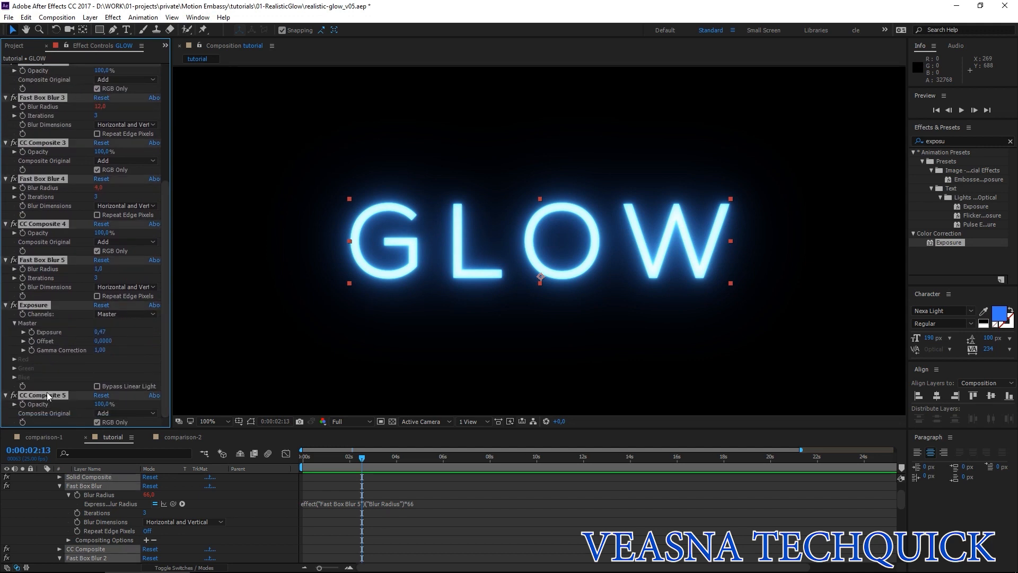
pyautogui.click(969, 128)
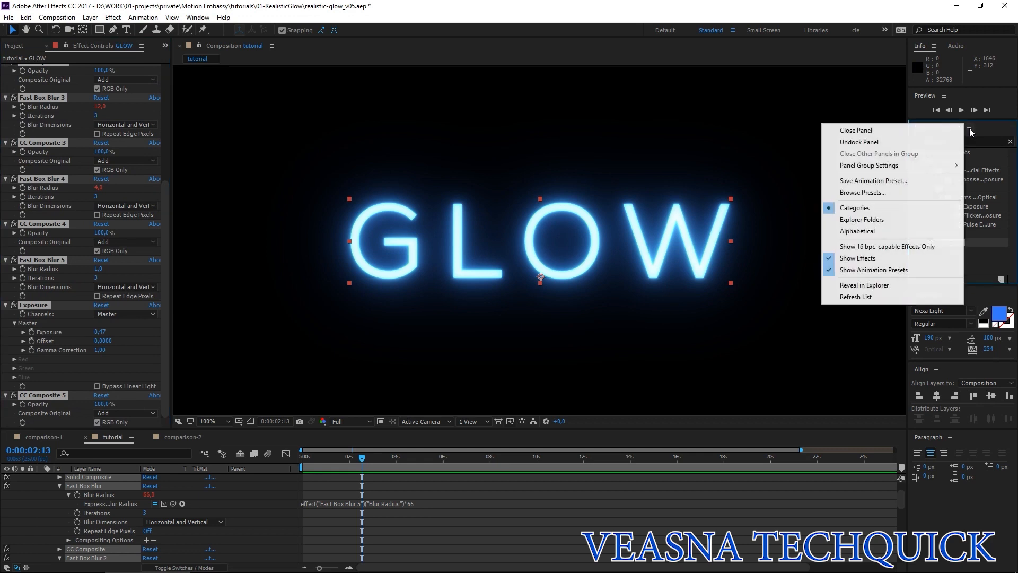
pyautogui.click(861, 181)
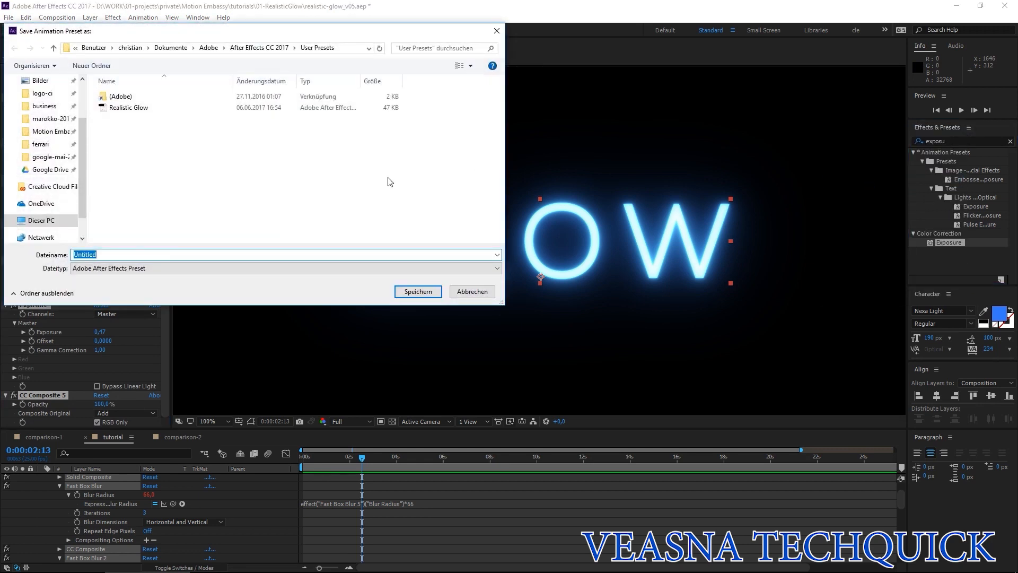
pyautogui.click(124, 110)
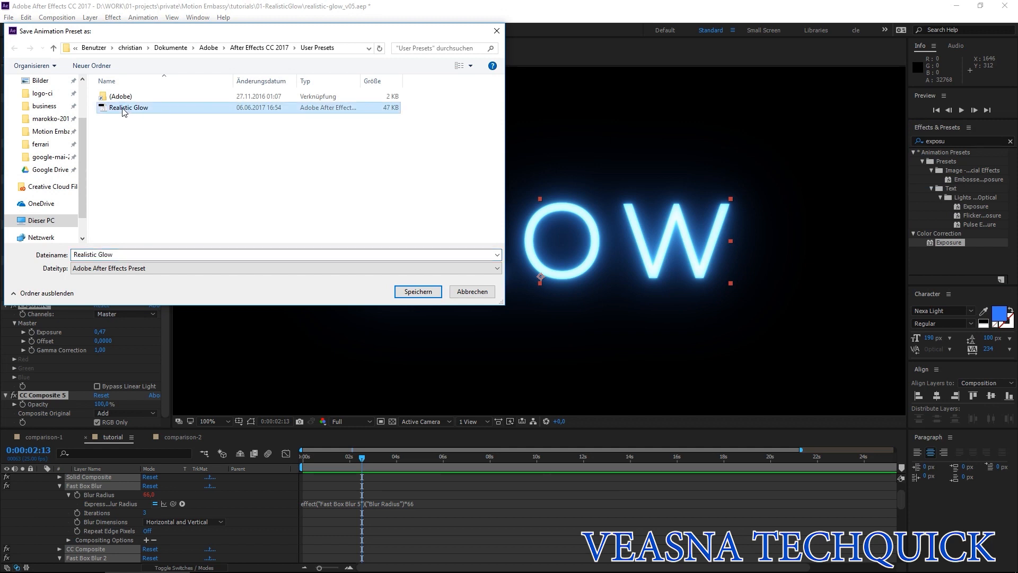
pyautogui.click(472, 292)
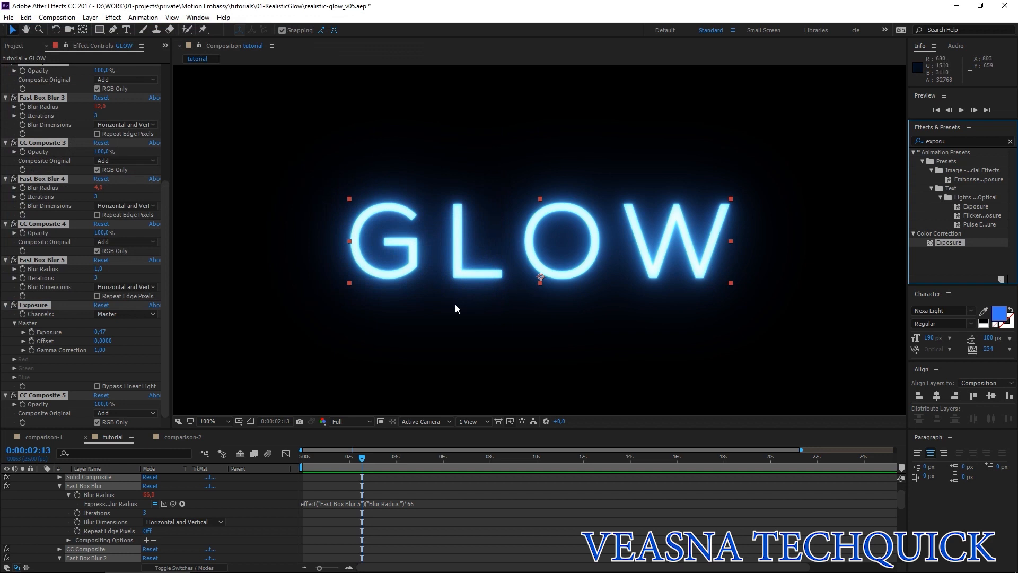
# Switch to the comparison-2 composition and apply the Realistic Glow user preset to the realistic-glow layer
pyautogui.click(180, 437)
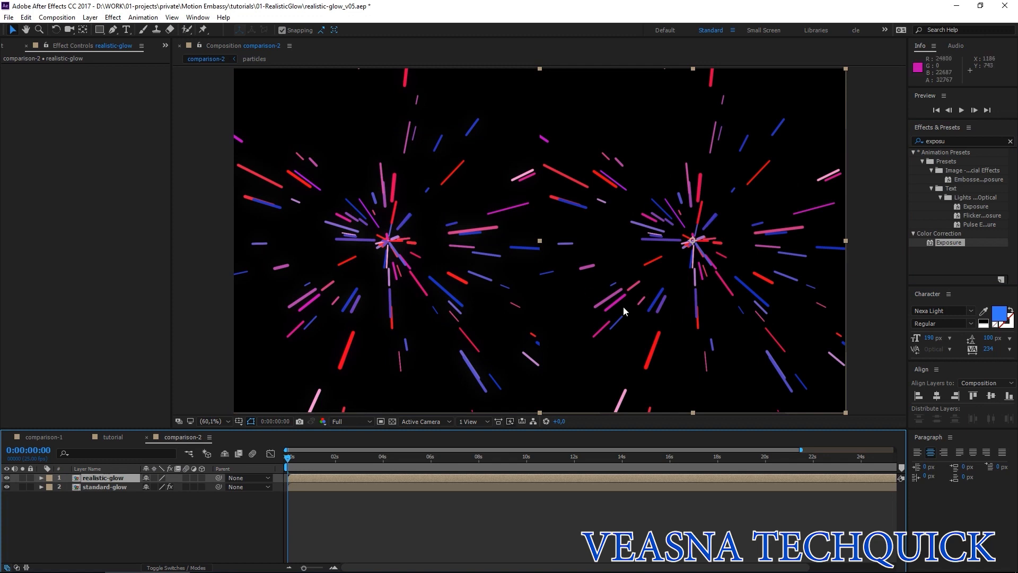
pyautogui.click(701, 277)
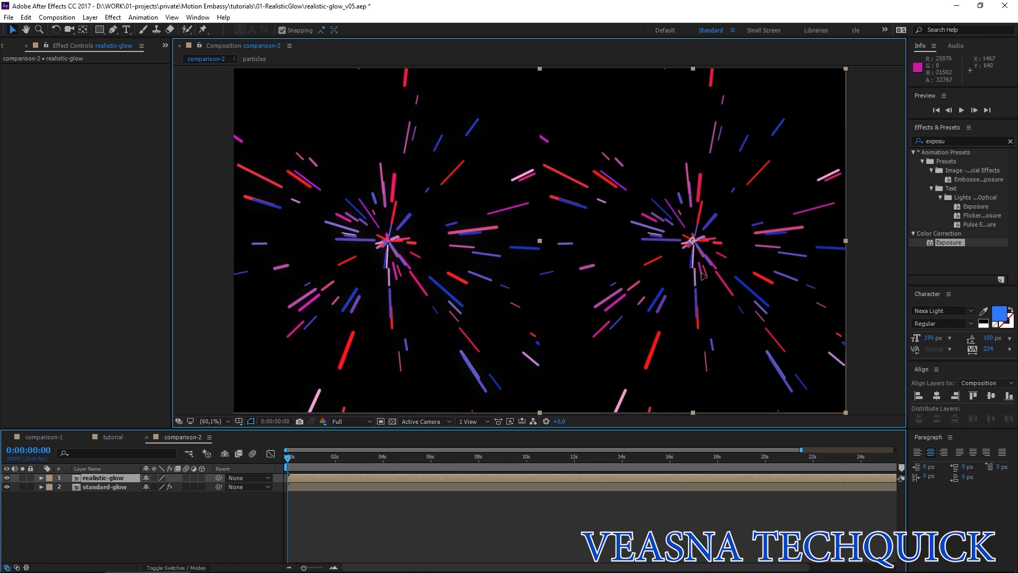
pyautogui.click(961, 141)
pyautogui.press('BackSpace')
pyautogui.click(914, 152)
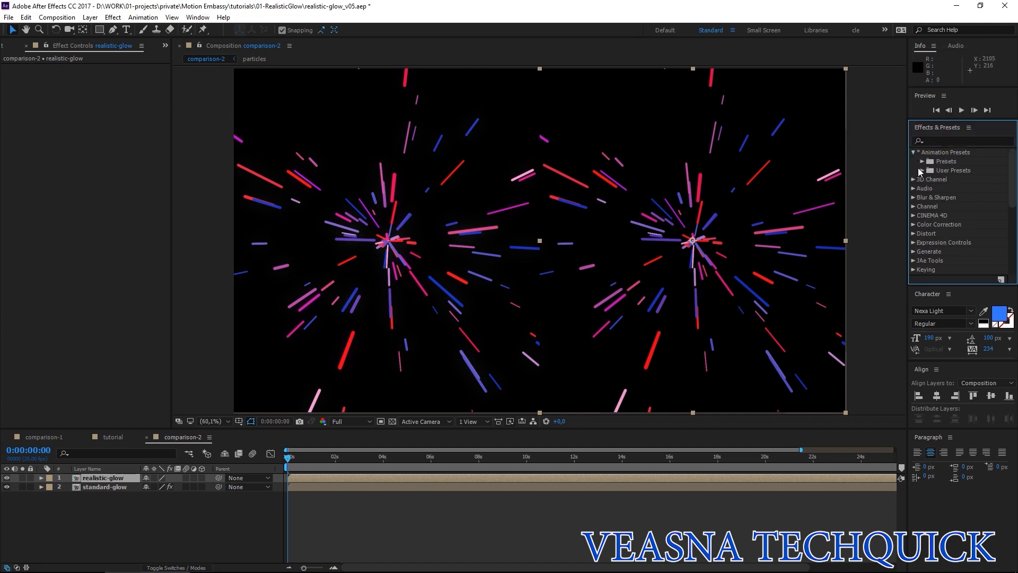
pyautogui.click(923, 170)
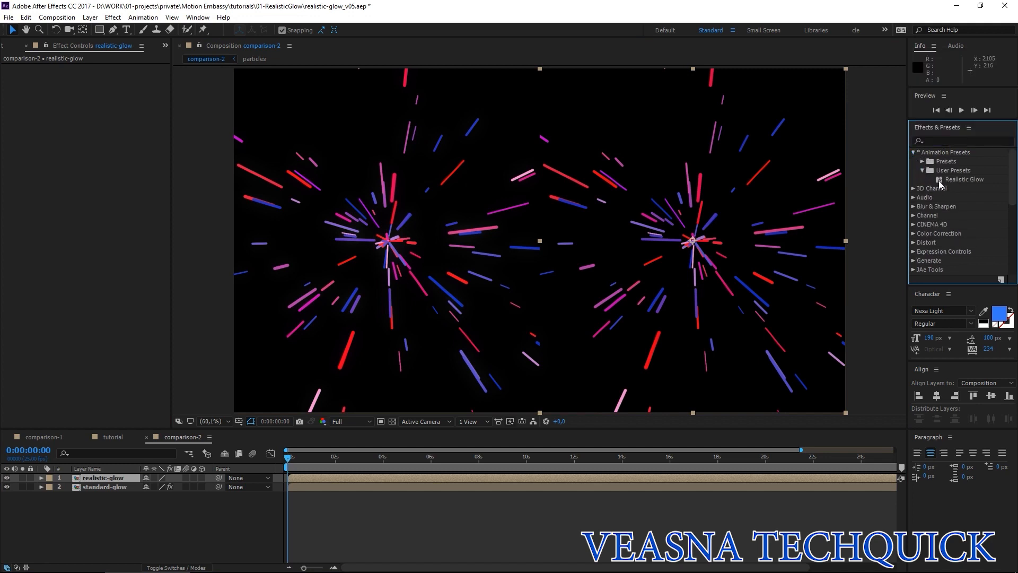
pyautogui.moveTo(940, 183); pyautogui.dragTo(698, 224)
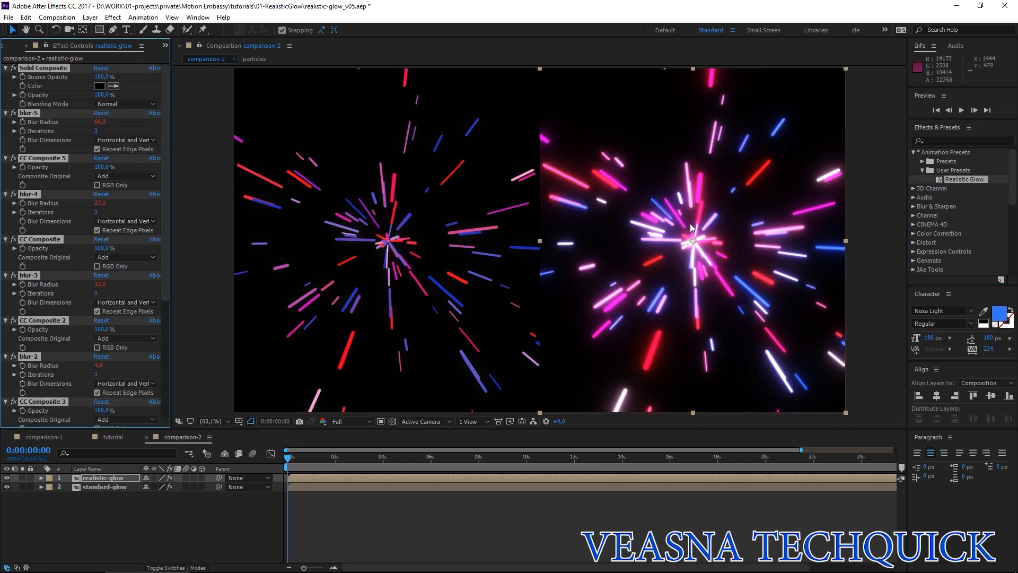
# Try a blur-1 radius of 0.5 on the realistic-glow layer and set it to 2
pyautogui.moveTo(166, 214); pyautogui.dragTo(127, 334)
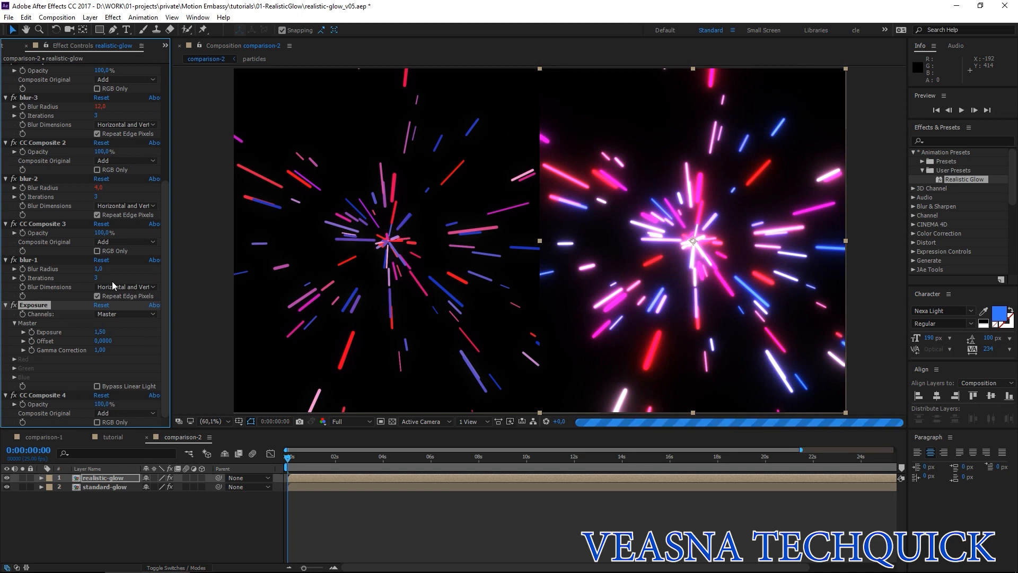
pyautogui.click(105, 267)
pyautogui.write('0.5')
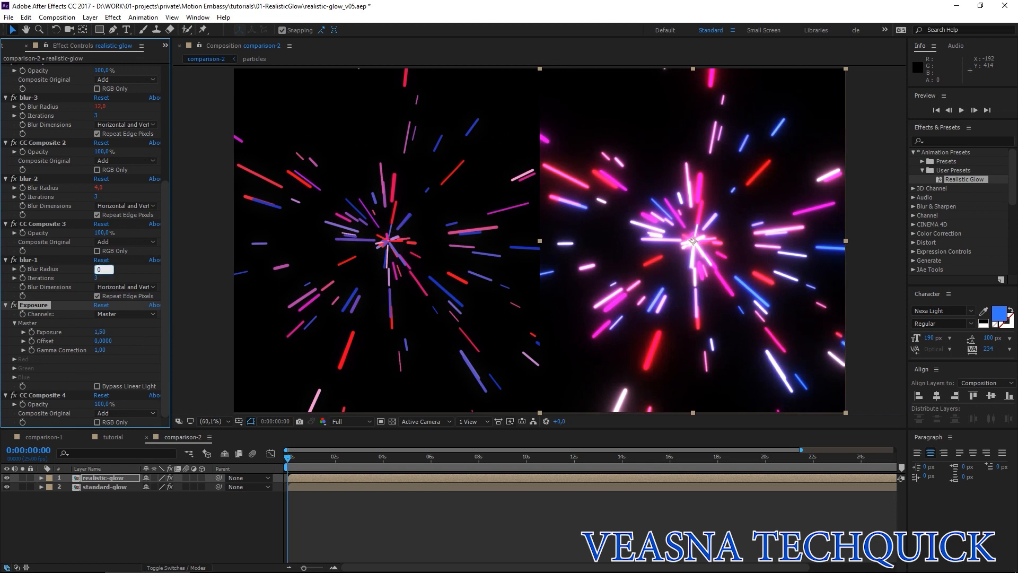
pyautogui.press('Return')
pyautogui.click(99, 268)
pyautogui.write('2')
pyautogui.press('Return')
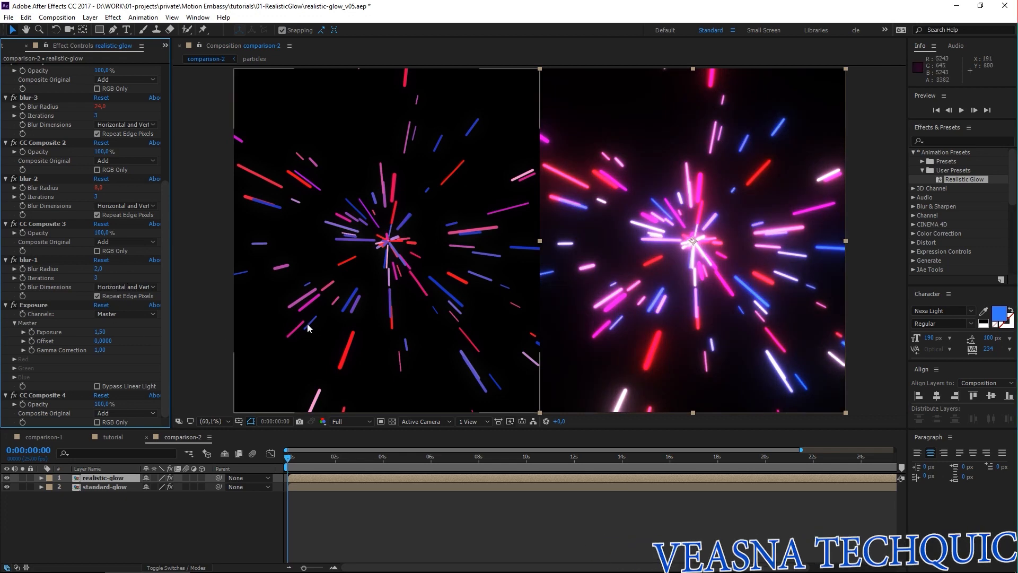